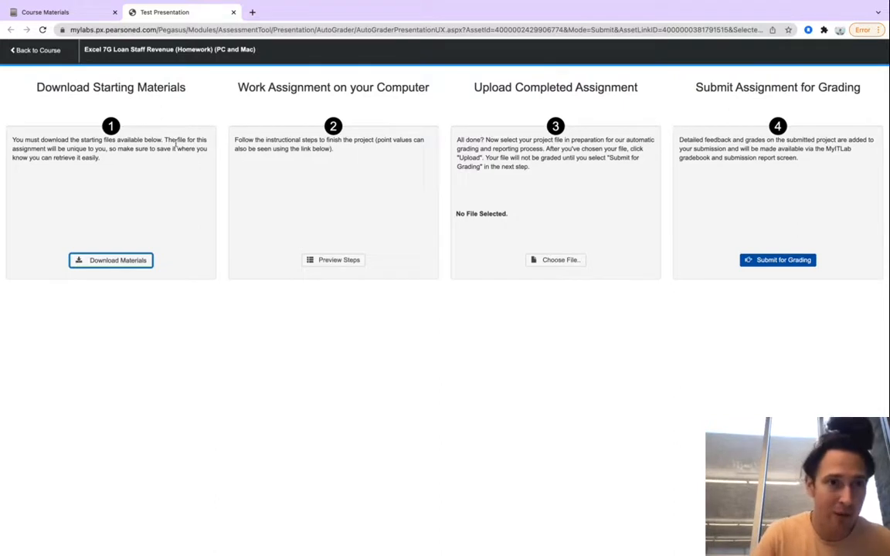
- View the Excel Chapter 7 course materials and the downloaded assignment files, ending in the open _Student_Excel_7G_Loan_Staff_Revenue workbook in Excel
{"action": "left_click", "coordinate": [66, 14]}
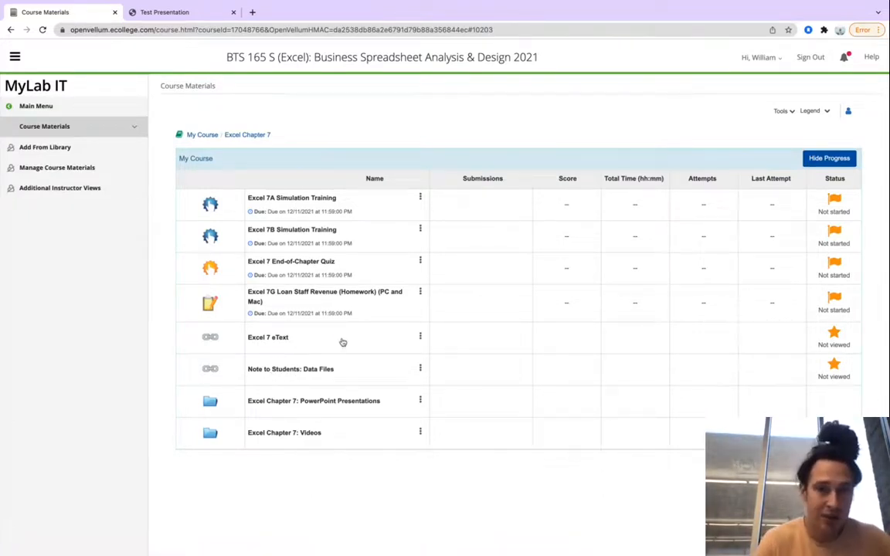
{"action": "key", "text": "ctrl+Right"}
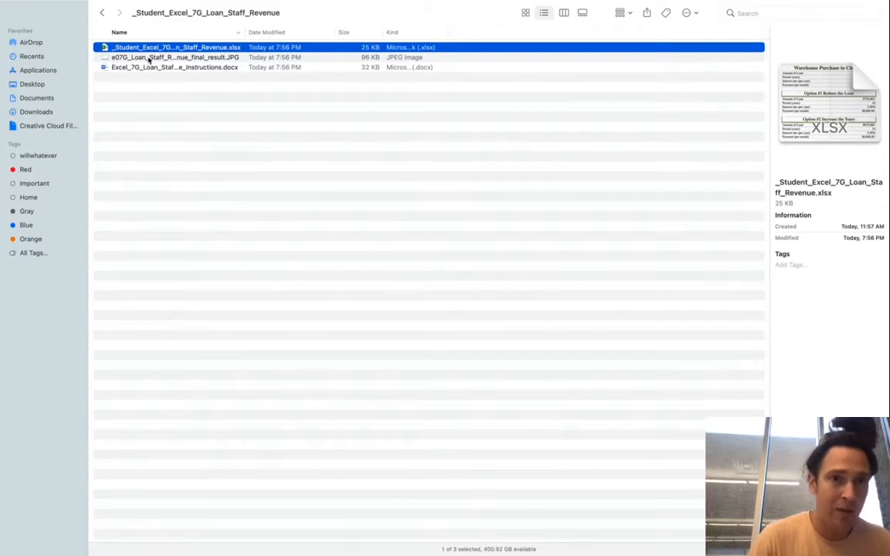
{"action": "key", "text": "ctrl+Right"}
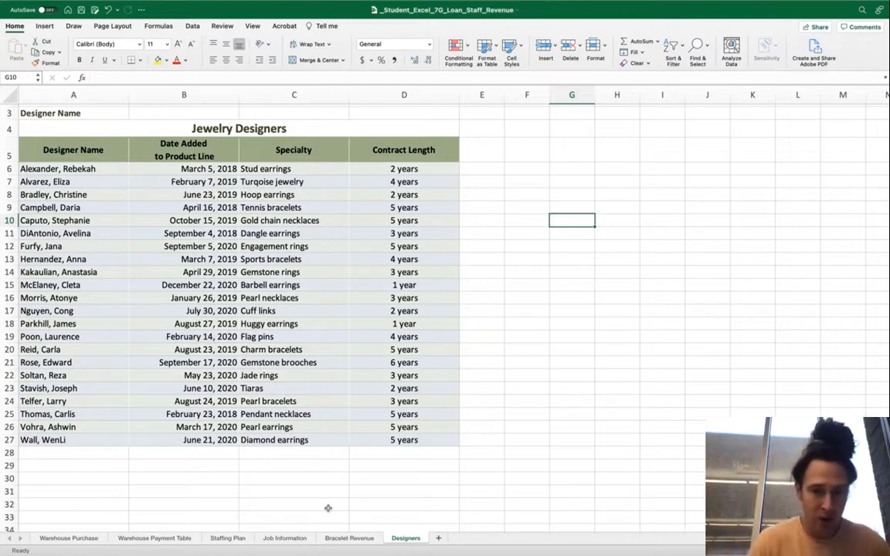
- Look through the workbook's other worksheets and display the Warehouse Payment Table sheet
{"action": "left_click", "coordinate": [342, 538]}
{"action": "left_click", "coordinate": [287, 539]}
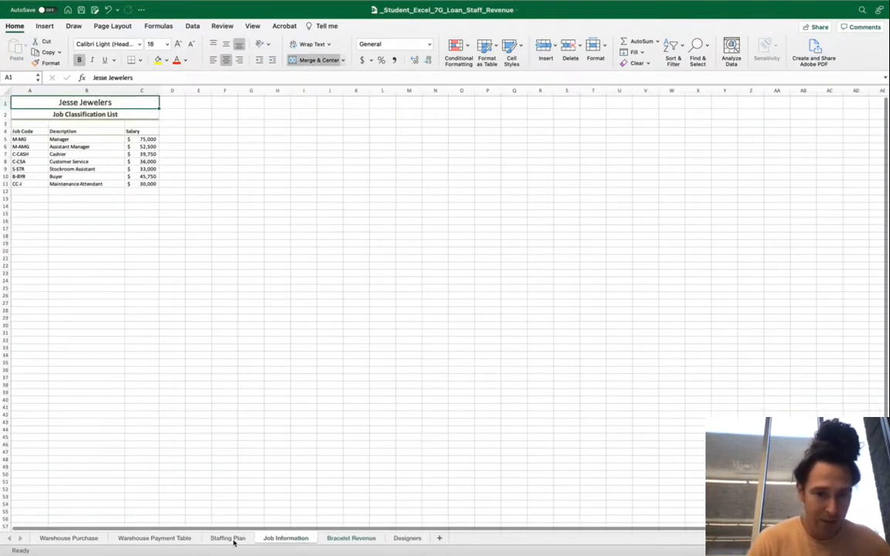
{"action": "left_click", "coordinate": [229, 539]}
{"action": "left_click", "coordinate": [158, 538]}
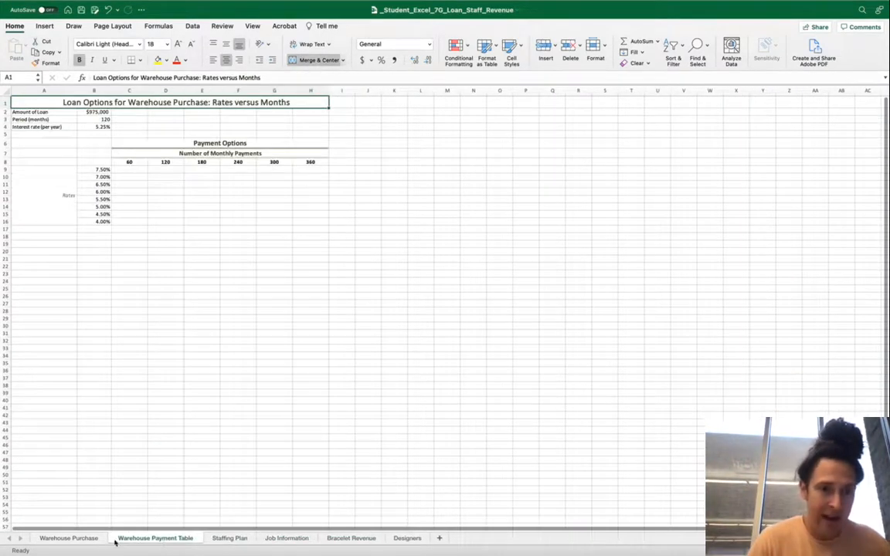
{"action": "left_click", "coordinate": [71, 539]}
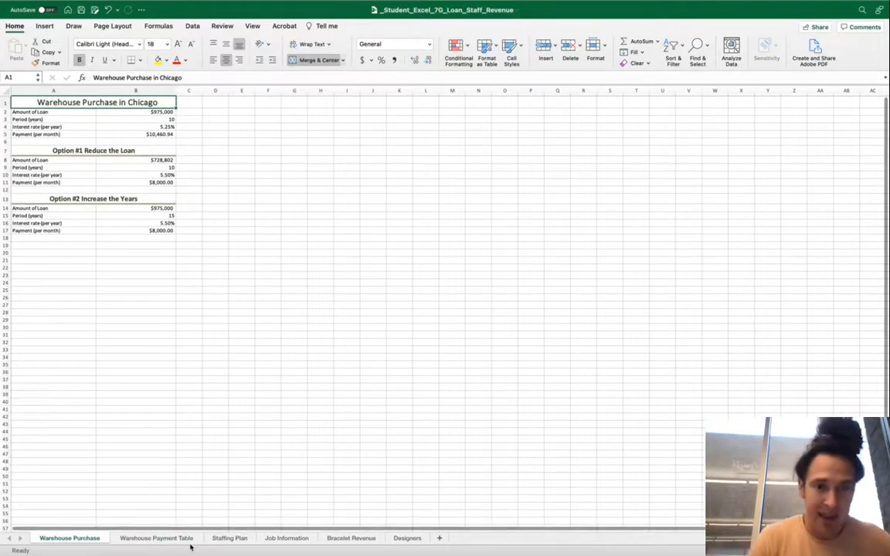
{"action": "left_click", "coordinate": [162, 543]}
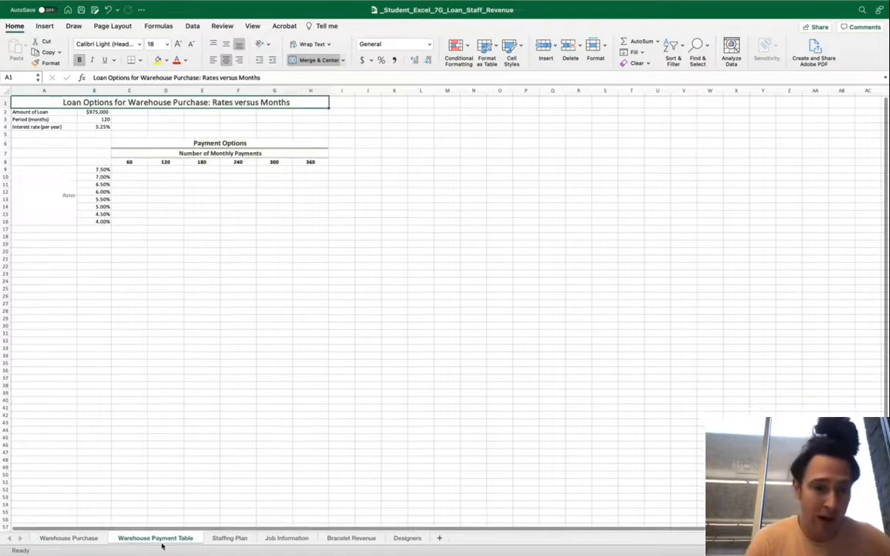
- Read the PMT task in step 2 of the Word instructions document, and select cell B8 on the Warehouse Payment Table sheet in Excel
{"action": "key", "text": "ctrl+Right"}
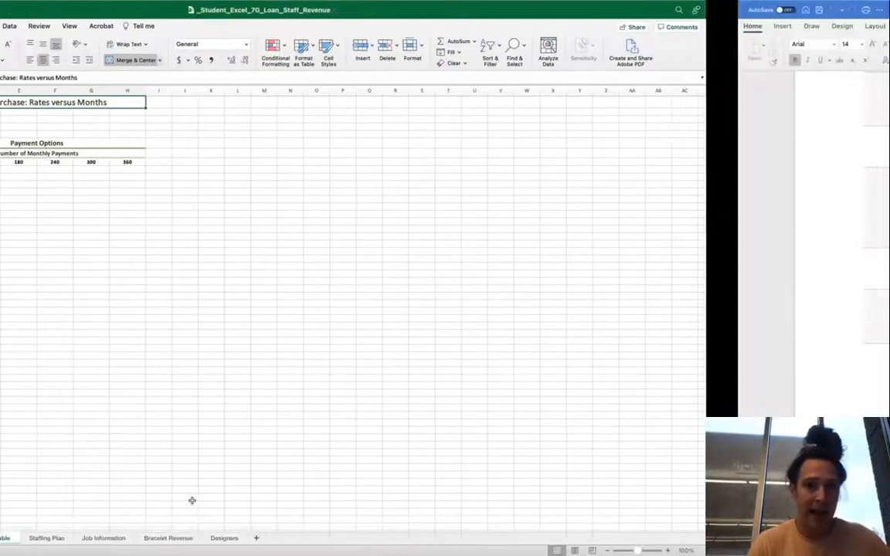
{"action": "scroll", "coordinate": [193, 504], "scroll_direction": "up", "scroll_amount": 10}
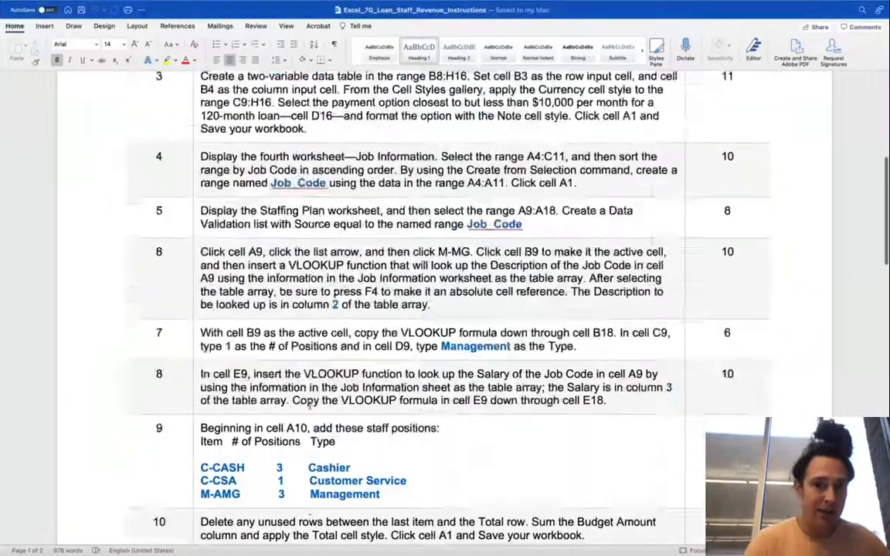
{"action": "scroll", "coordinate": [310, 400], "scroll_direction": "down", "scroll_amount": 2}
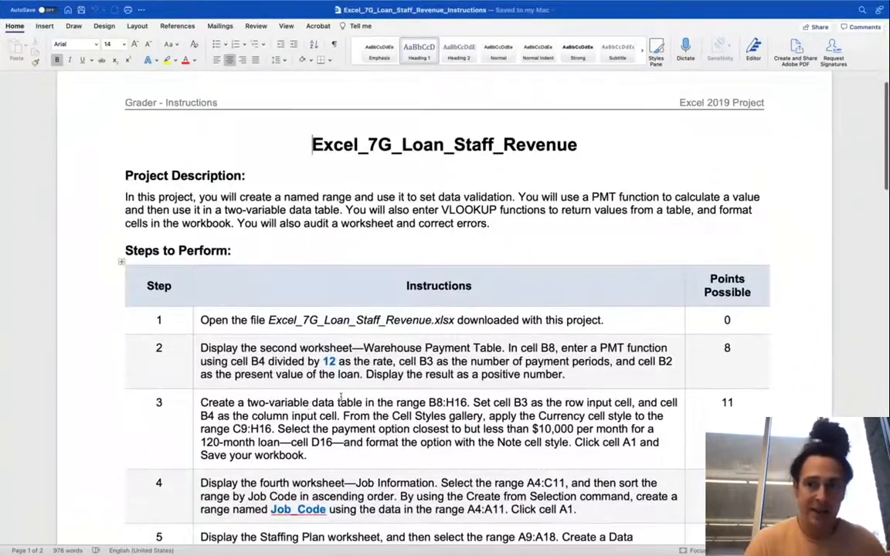
{"action": "scroll", "coordinate": [409, 378], "scroll_direction": "down", "scroll_amount": 2}
{"action": "scroll", "coordinate": [408, 381], "scroll_direction": "down", "scroll_amount": 4}
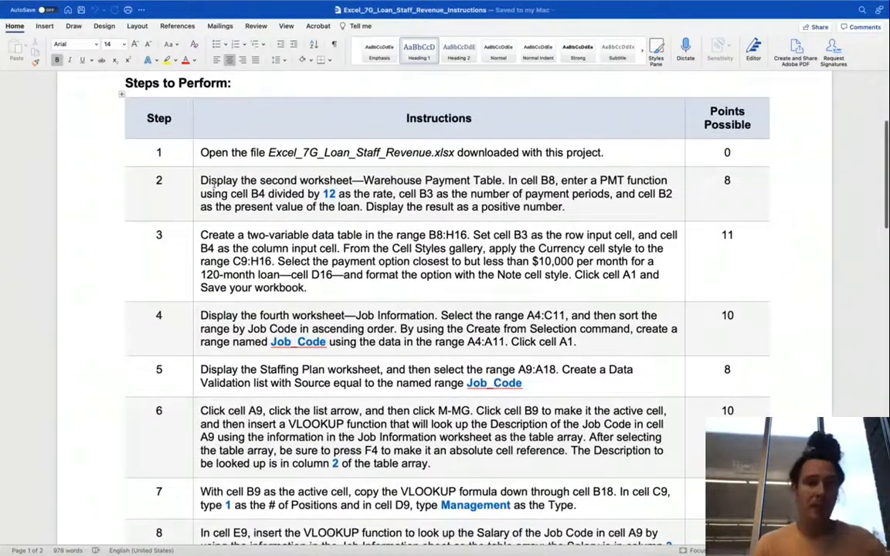
{"action": "left_click_drag", "start_coordinate": [200, 180], "coordinate": [351, 180]}
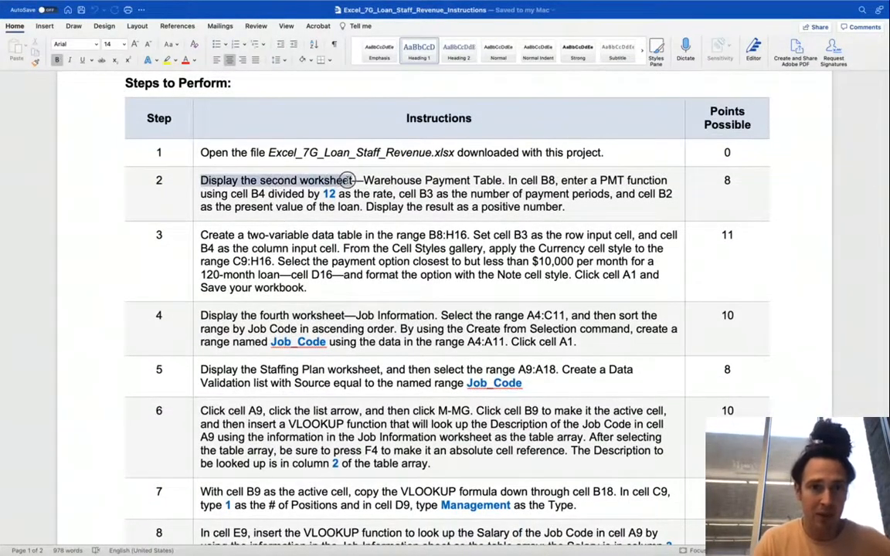
{"action": "left_click", "coordinate": [519, 180]}
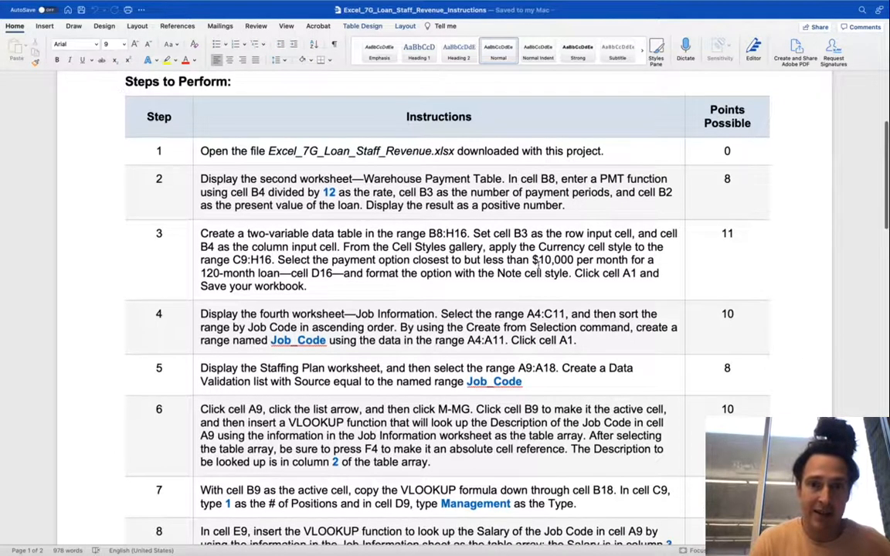
{"action": "key", "text": "ctrl+Left"}
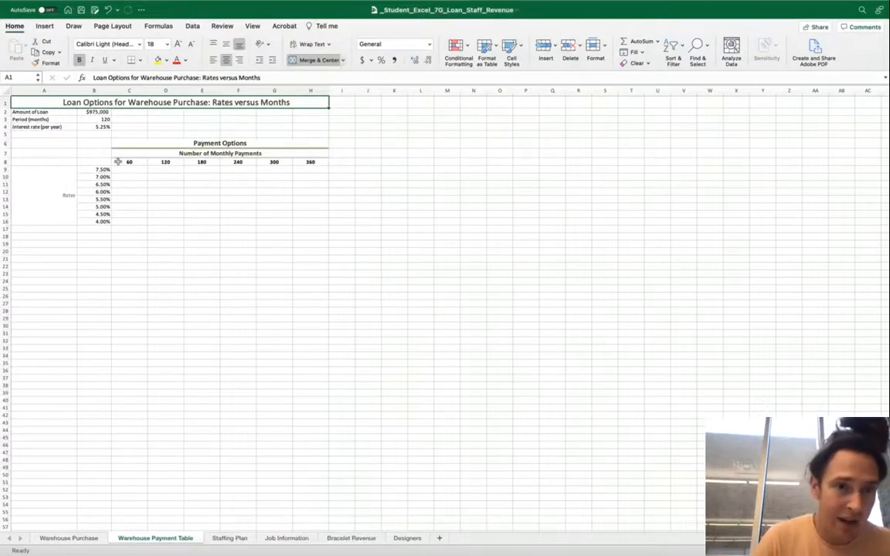
{"action": "left_click", "coordinate": [99, 162]}
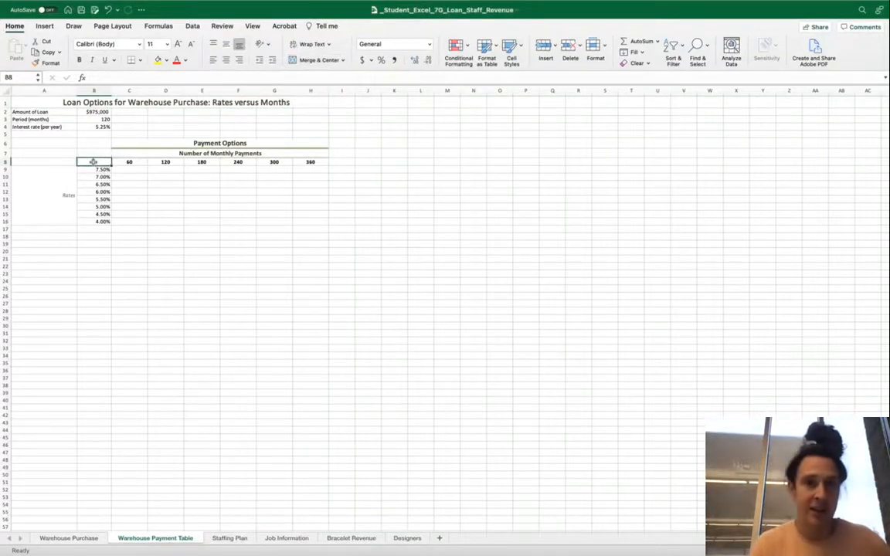
{"action": "type", "text": "="}
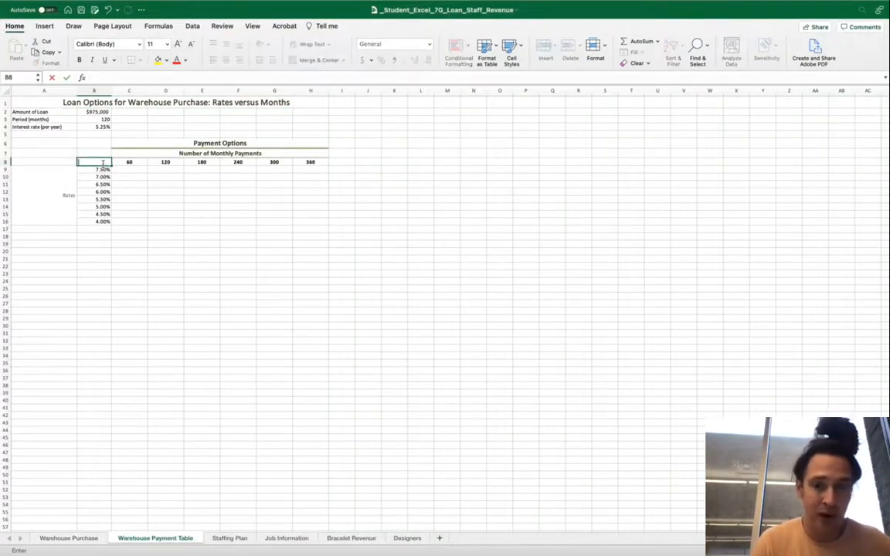
{"action": "type", "text": "pmt"}
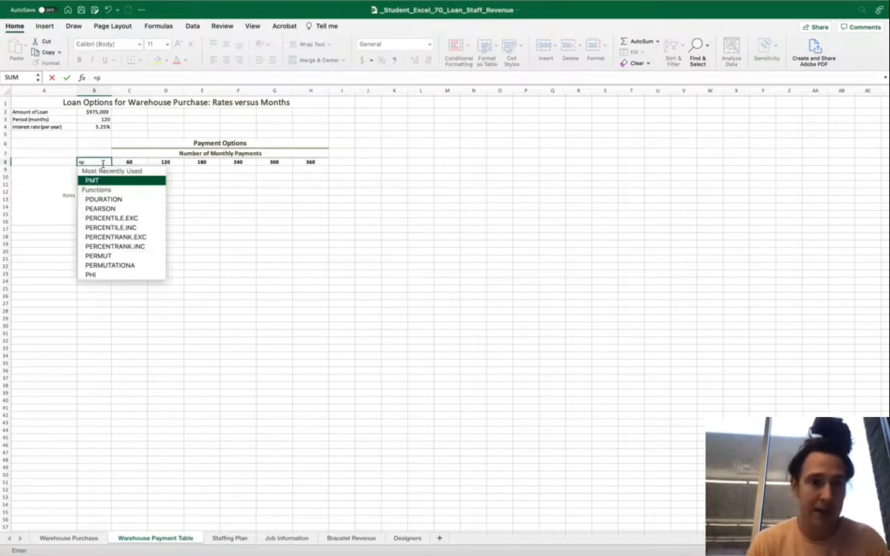
{"action": "double_click", "coordinate": [93, 180]}
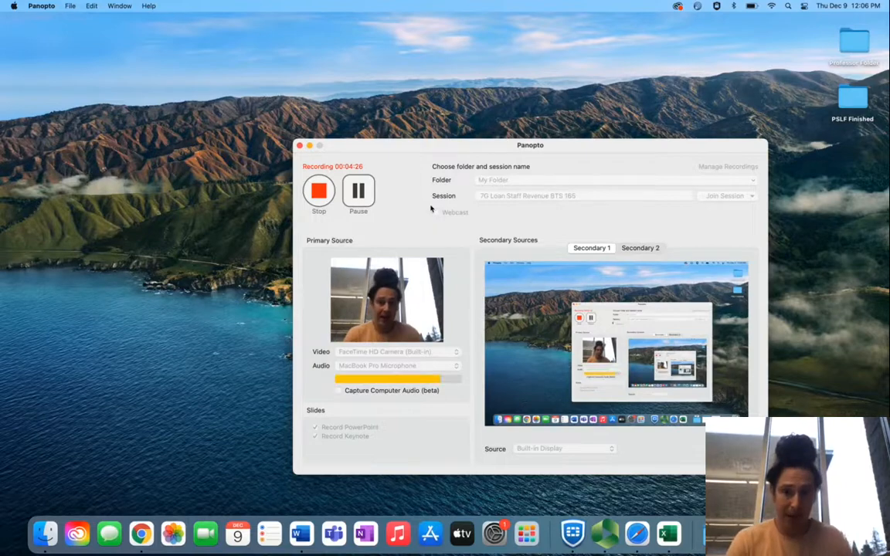
{"action": "key", "text": "ctrl+Right"}
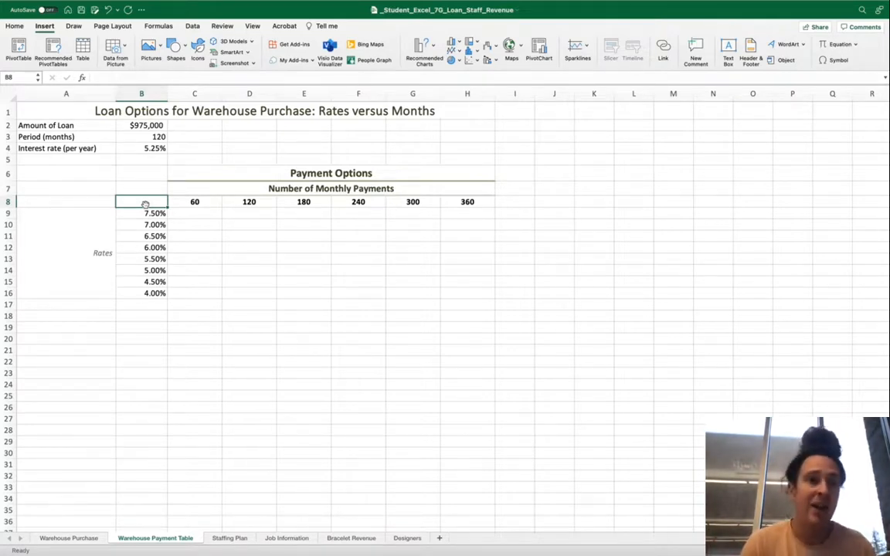
{"action": "left_click", "coordinate": [44, 27]}
{"action": "left_click", "coordinate": [44, 26]}
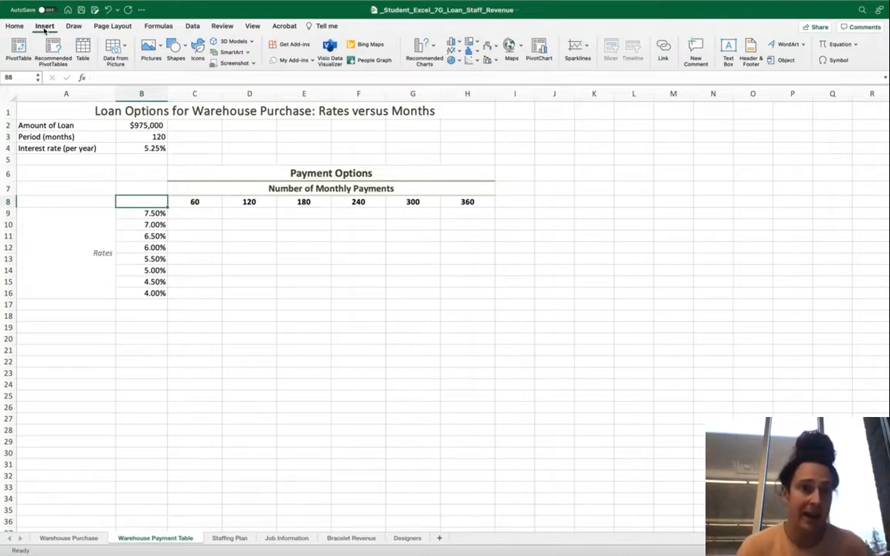
{"action": "mouse_move", "coordinate": [59, 5]}
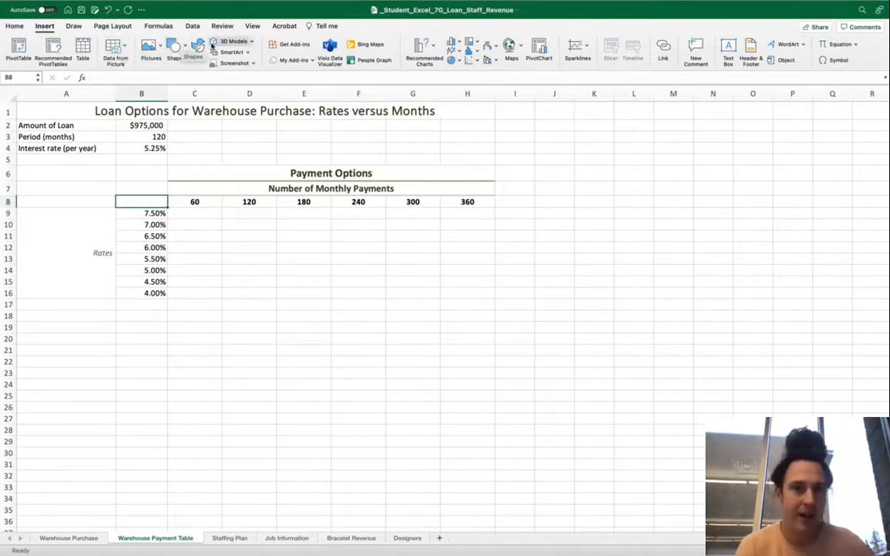
{"action": "key", "text": "ctrl+Left"}
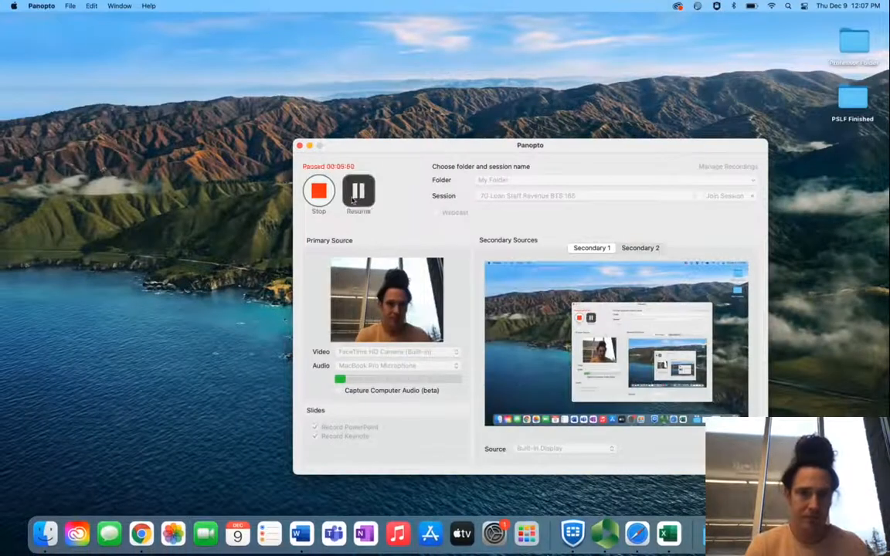
{"action": "key", "text": "ctrl+Right"}
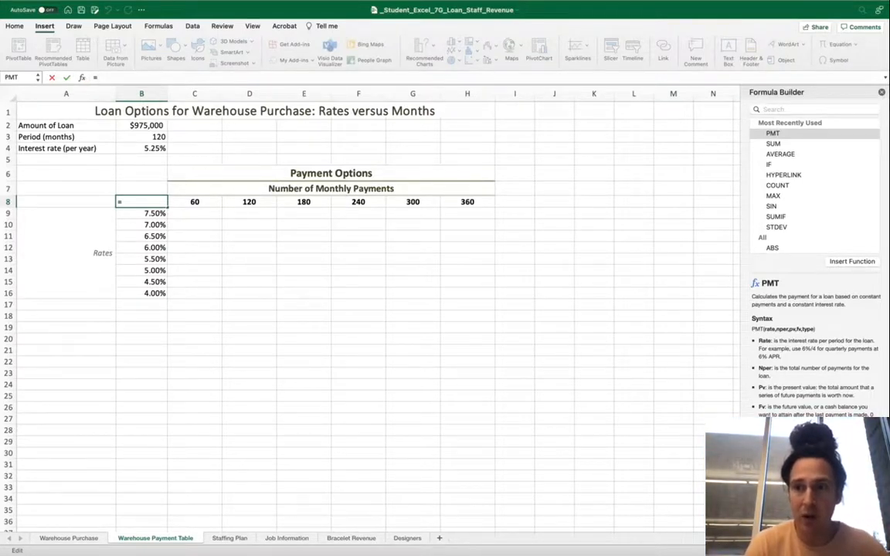
{"action": "left_click", "coordinate": [882, 93]}
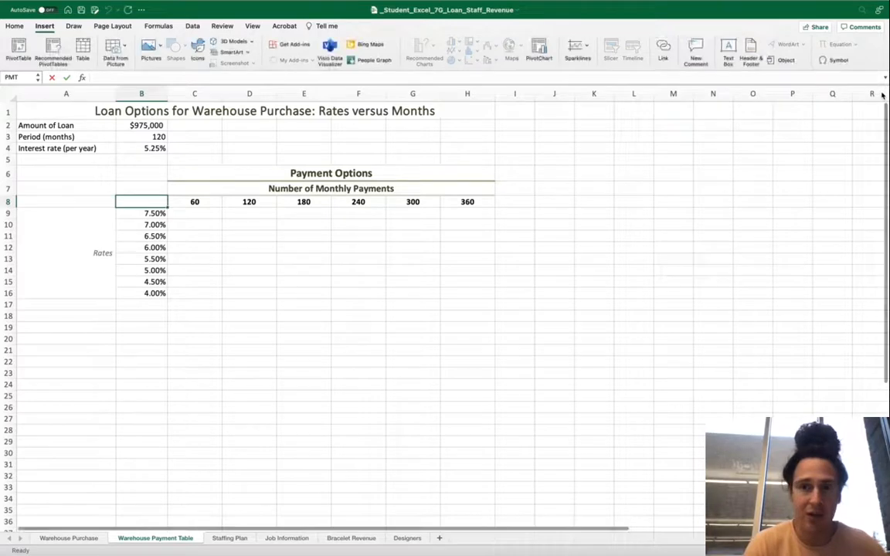
- Search the Formula Builder for pmt and insert the PMT function into cell B8, clearing any stray reference
{"action": "left_click", "coordinate": [81, 78]}
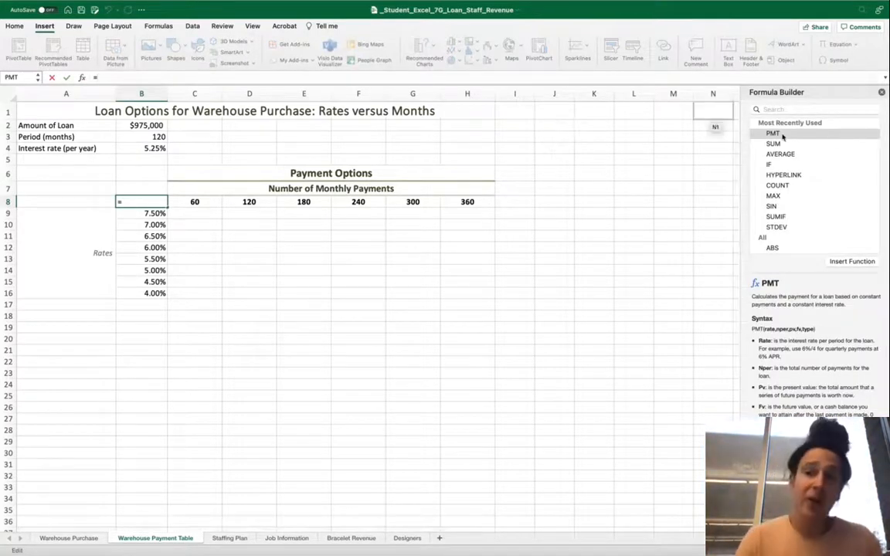
{"action": "left_click", "coordinate": [780, 110]}
{"action": "type", "text": "pmt"}
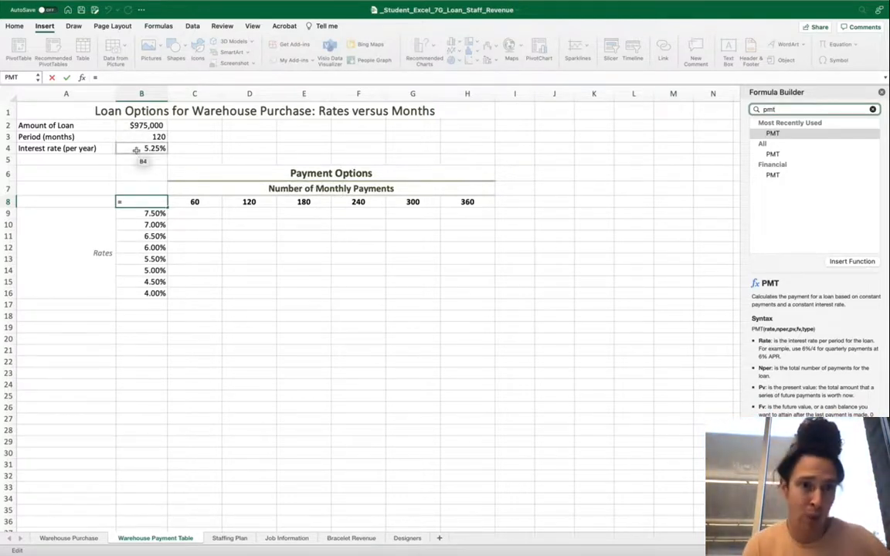
{"action": "left_click", "coordinate": [150, 96]}
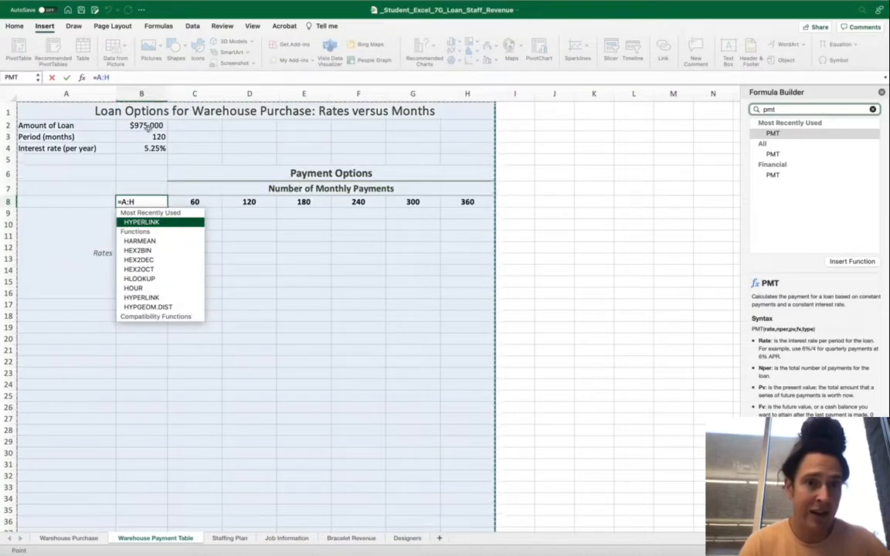
{"action": "key", "text": "BackSpace"}
{"action": "key", "text": "BackSpace"}
{"action": "key", "text": "BackSpace"}
{"action": "key", "text": "BackSpace"}
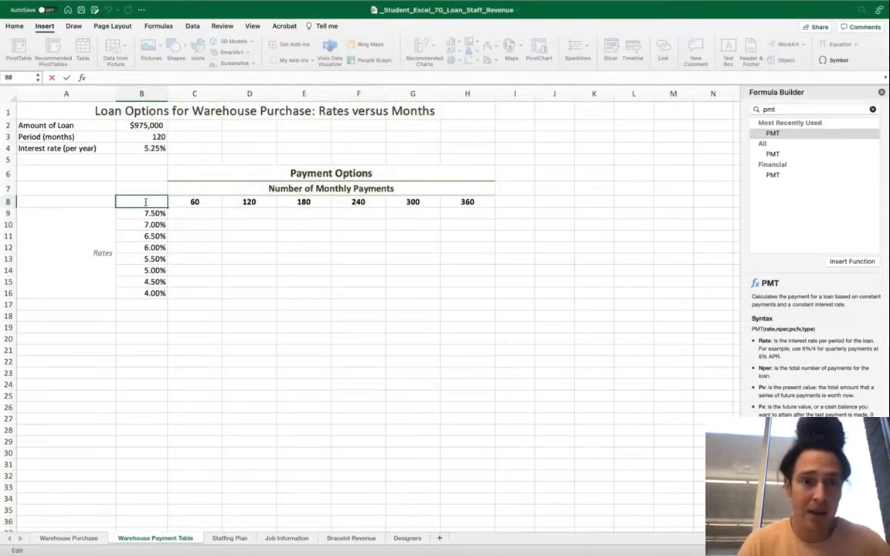
{"action": "double_click", "coordinate": [774, 134]}
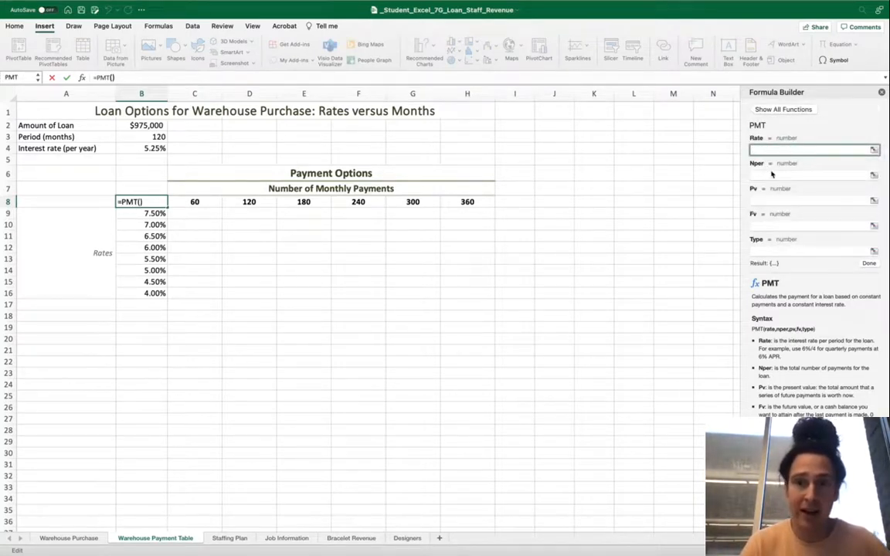
{"action": "key", "text": "ctrl+Left"}
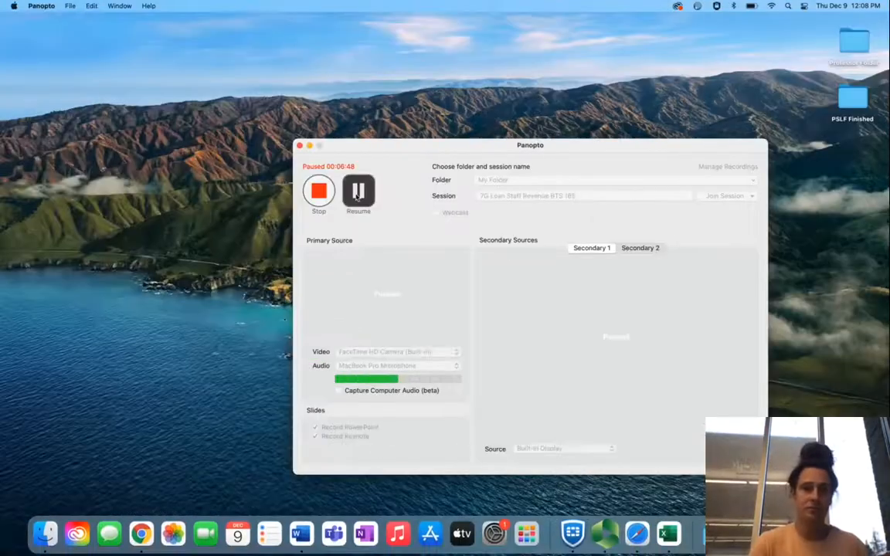
{"action": "left_click", "coordinate": [357, 197]}
{"action": "key", "text": "ctrl+Right"}
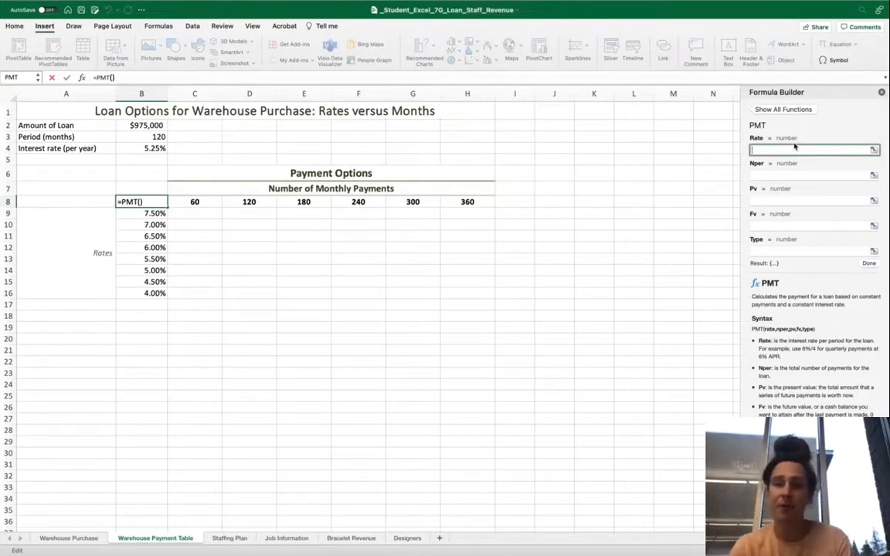
- Set the Rate argument of the PMT function in cell B8 to b4/12
{"action": "type", "text": "b4"}
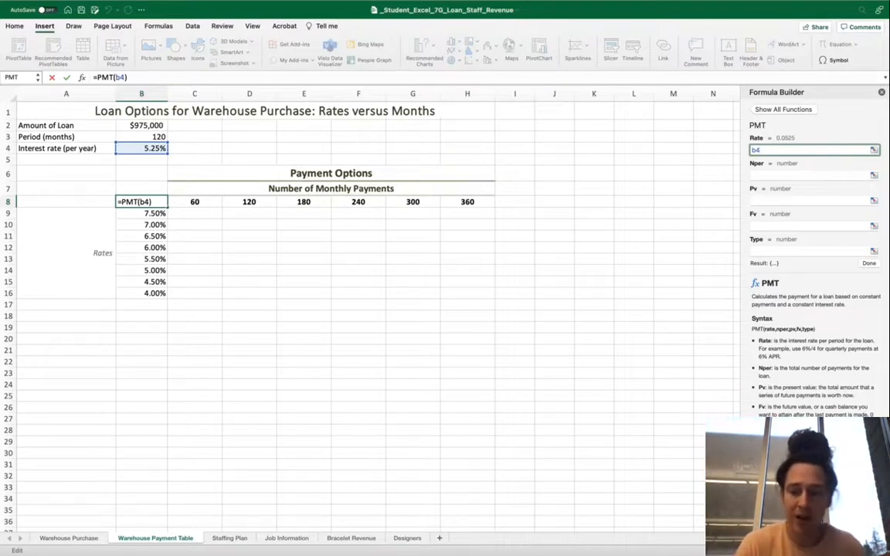
{"action": "type", "text": "/"}
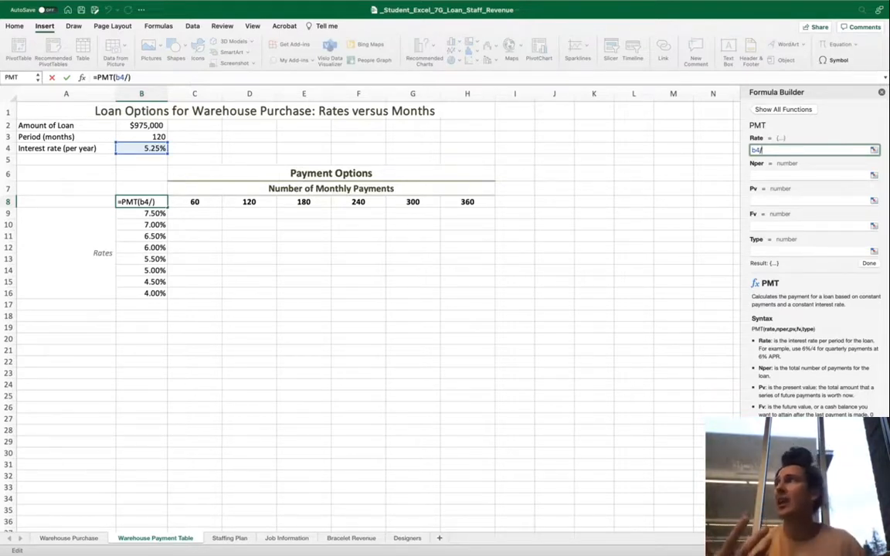
{"action": "type", "text": "12"}
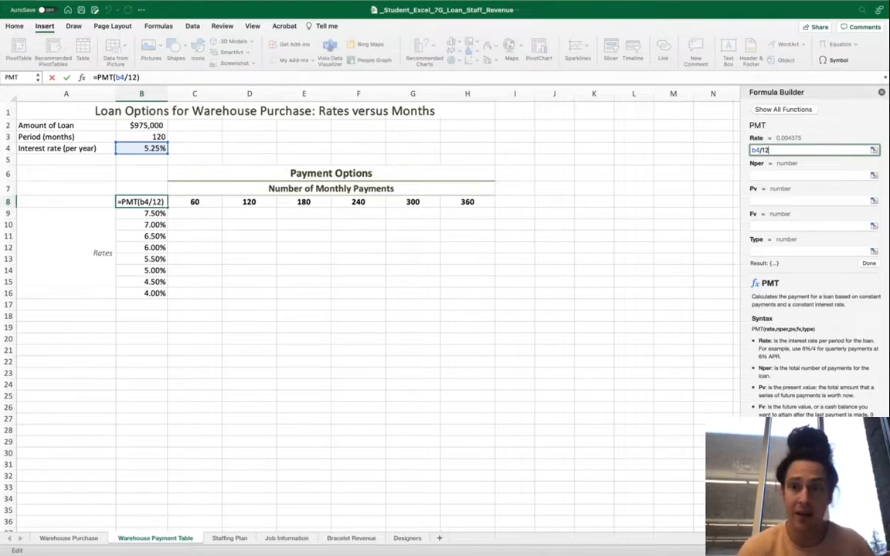
{"action": "key", "text": "Tab"}
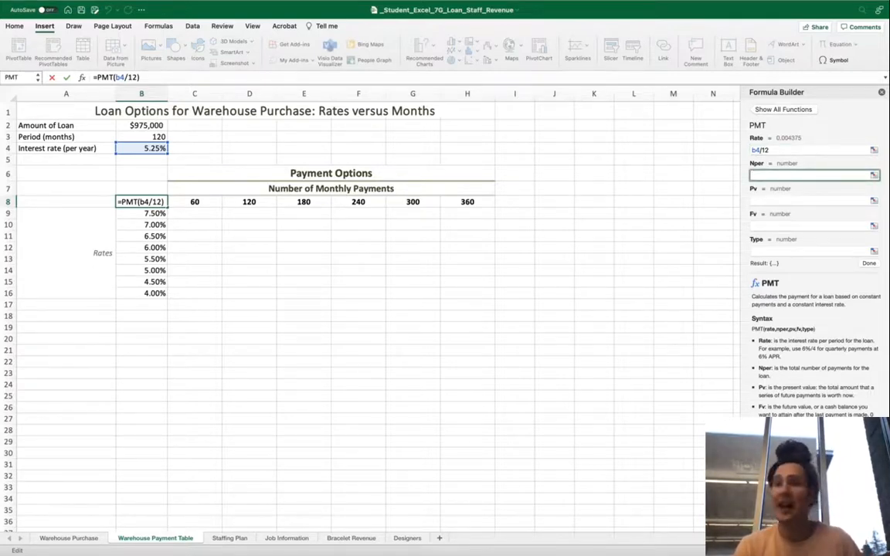
- Complete the PMT function in cell B8 with Nper B3 and Pv -B2, and select the range B8:H16
{"action": "left_click", "coordinate": [144, 138]}
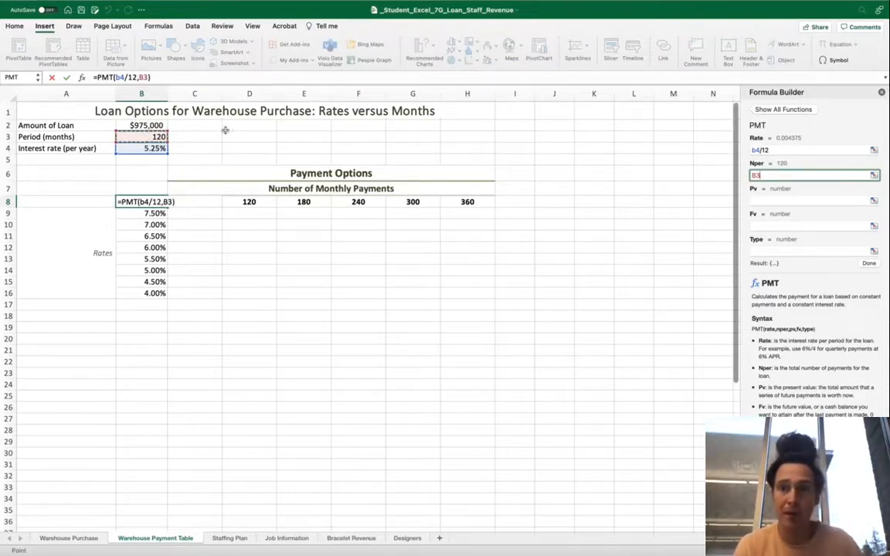
{"action": "left_click", "coordinate": [780, 202]}
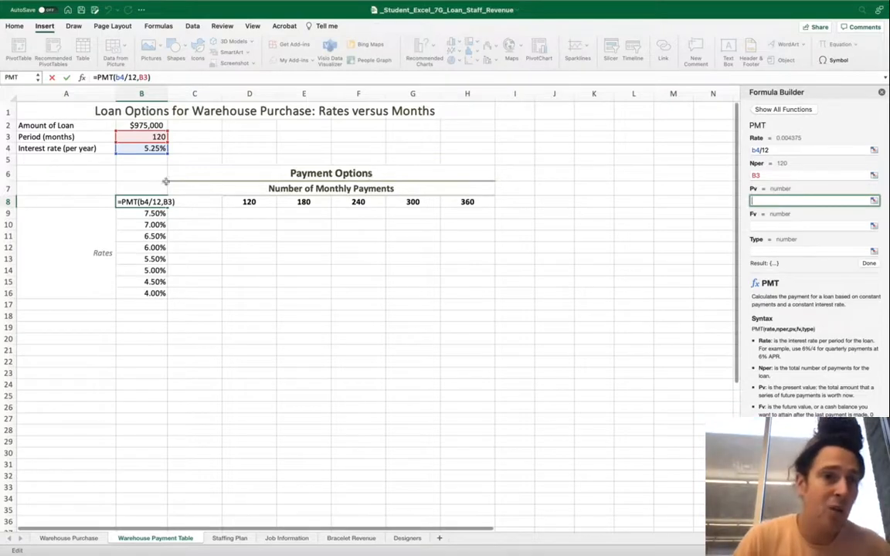
{"action": "left_click", "coordinate": [133, 125]}
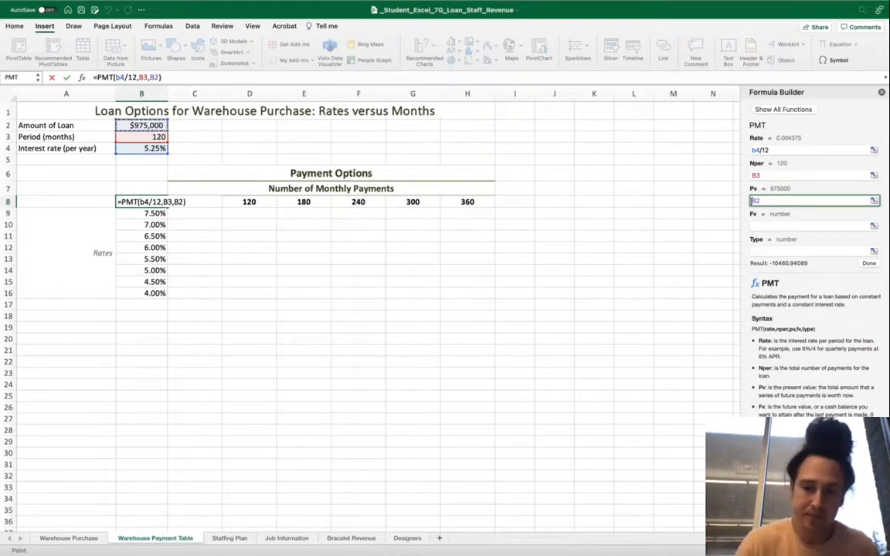
{"action": "left_click", "coordinate": [751, 201]}
{"action": "type", "text": "-"}
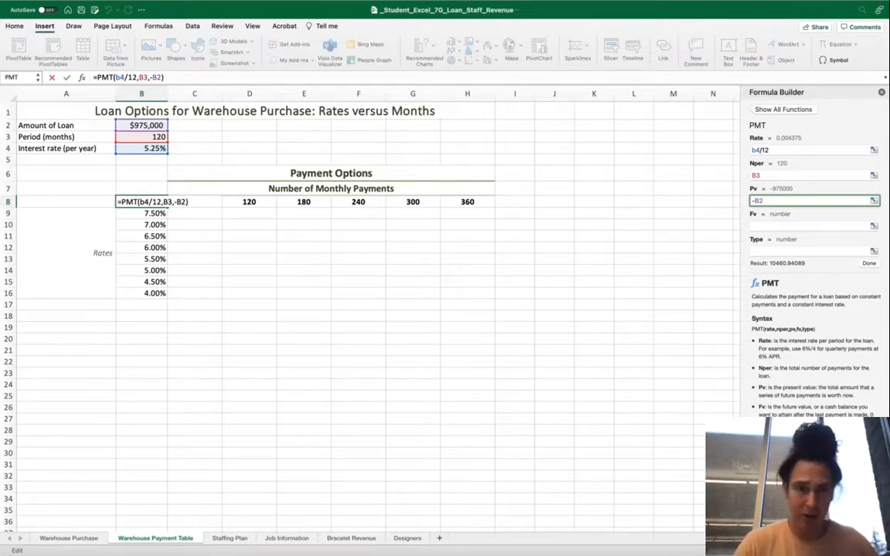
{"action": "key", "text": "Return"}
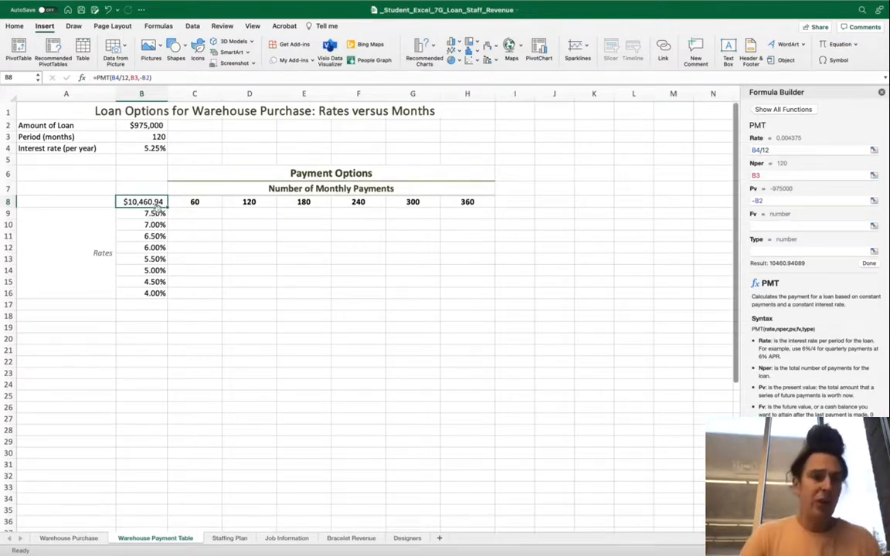
{"action": "left_click_drag", "start_coordinate": [128, 201], "coordinate": [460, 296]}
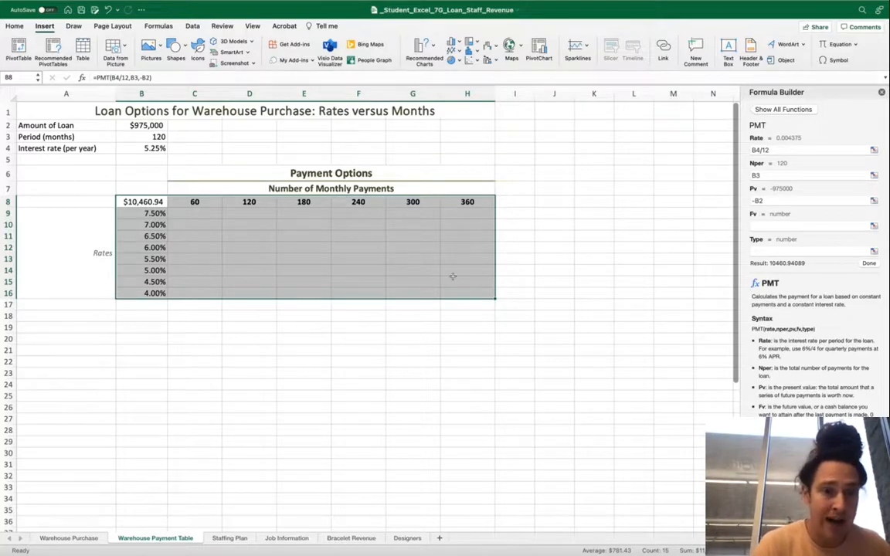
{"action": "key", "text": "ctrl+Left"}
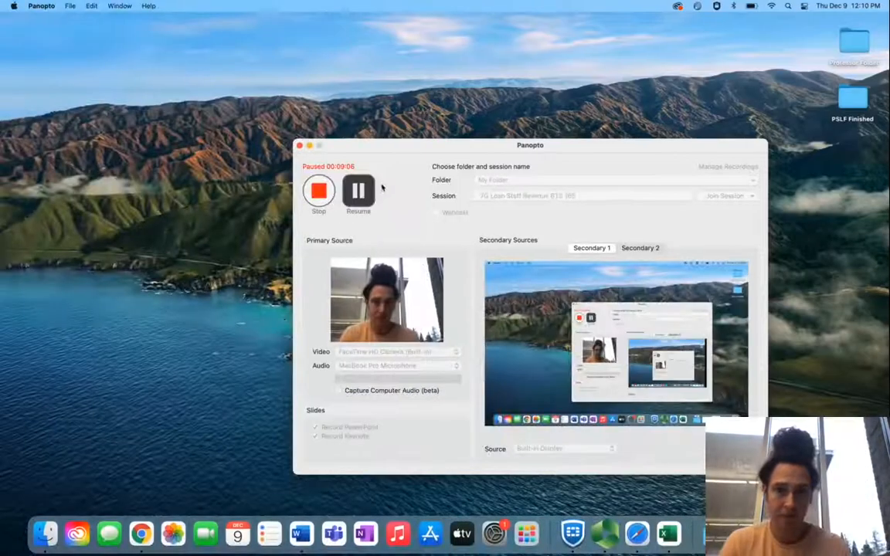
{"action": "left_click", "coordinate": [359, 191]}
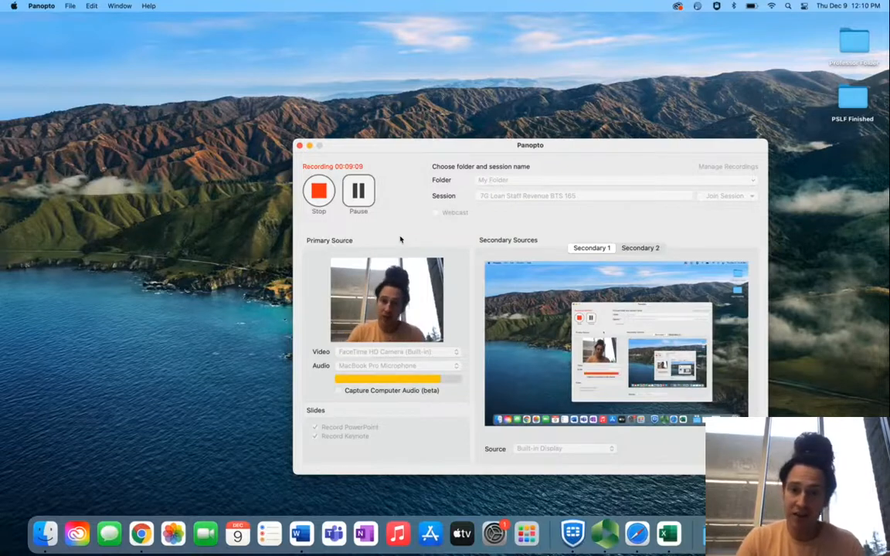
{"action": "key", "text": "ctrl+Right"}
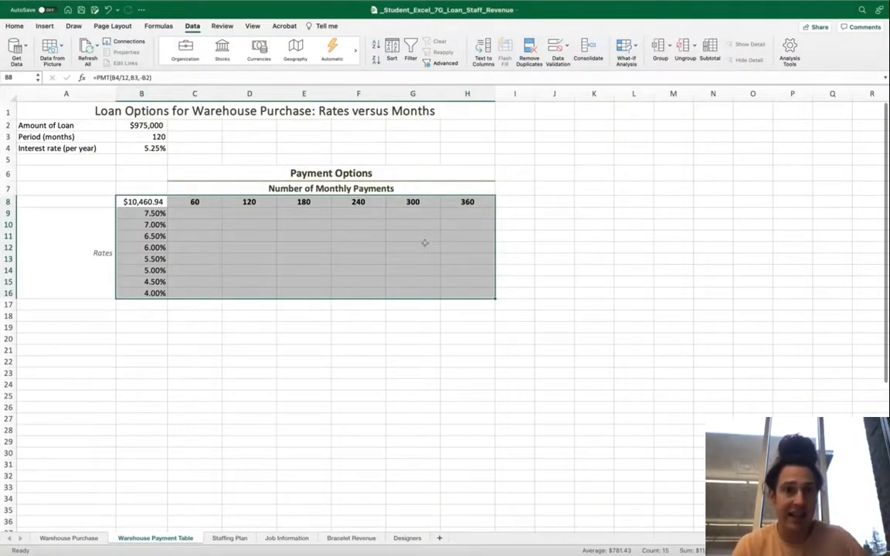
- Create a What-If data table in the selected range B8:H16 with row input cell b3 and column input cell b4
{"action": "left_click", "coordinate": [193, 30]}
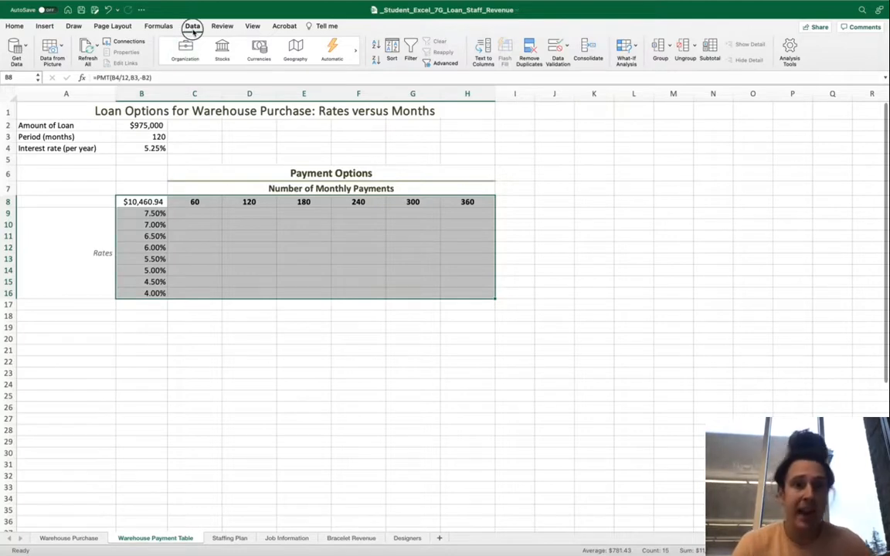
{"action": "left_click", "coordinate": [193, 29]}
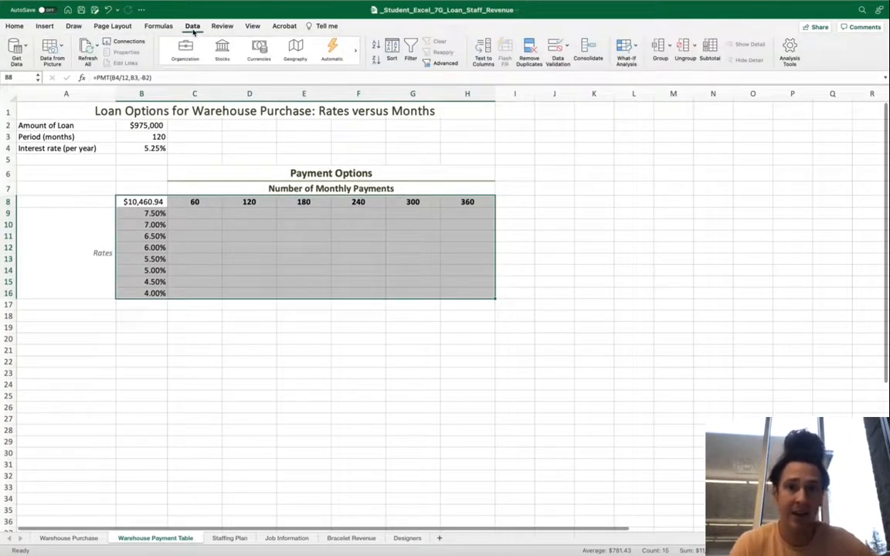
{"action": "left_click", "coordinate": [637, 49]}
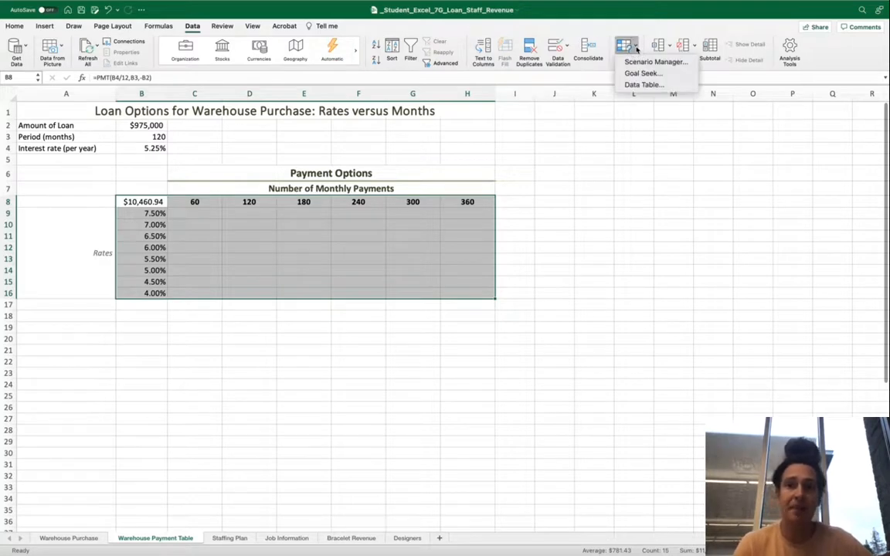
{"action": "left_click", "coordinate": [635, 84]}
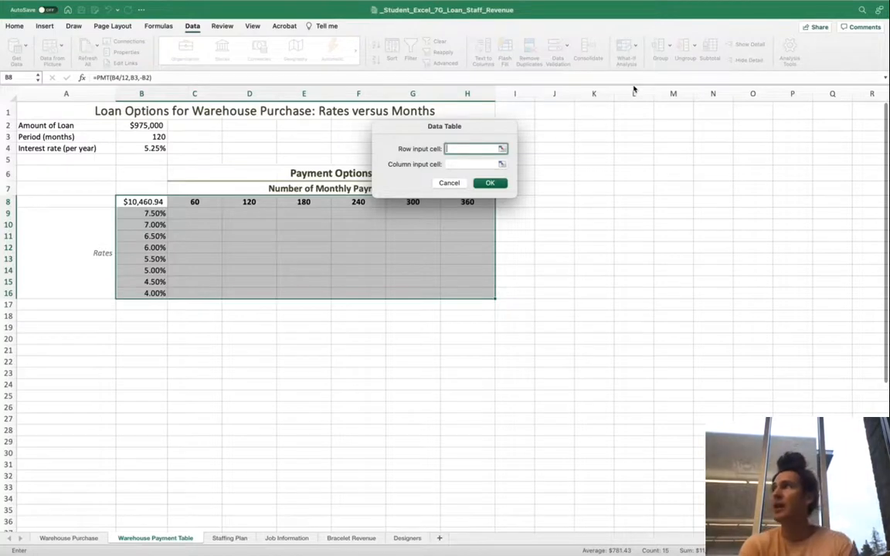
{"action": "type", "text": "b3"}
{"action": "key", "text": "Tab"}
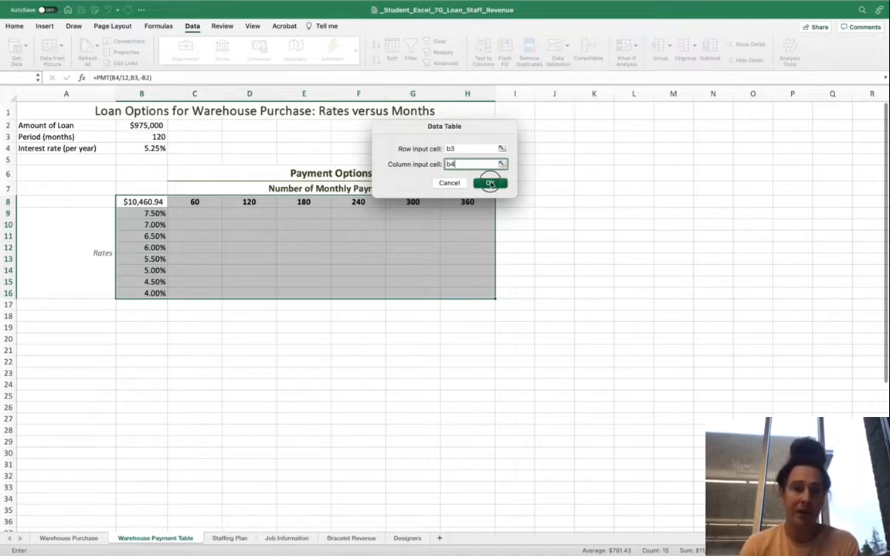
{"action": "left_click", "coordinate": [490, 183]}
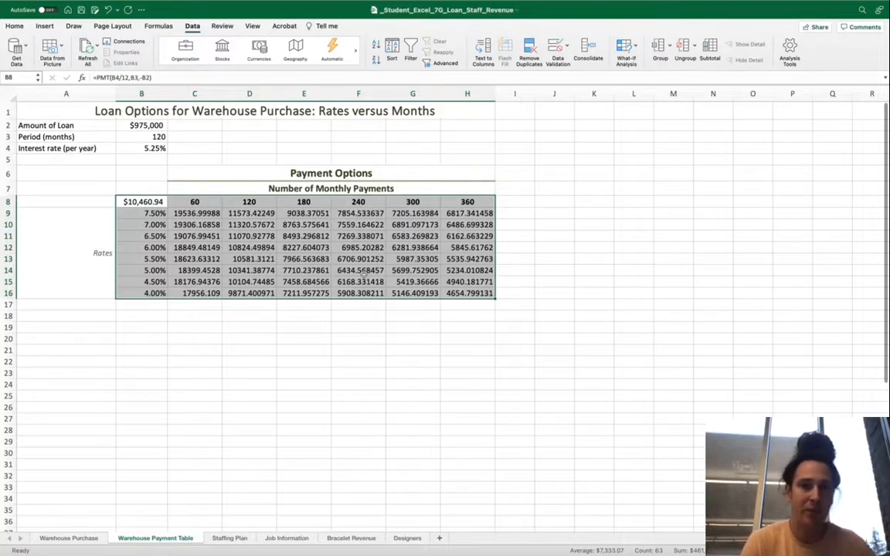
{"action": "key", "text": "ctrl+Left"}
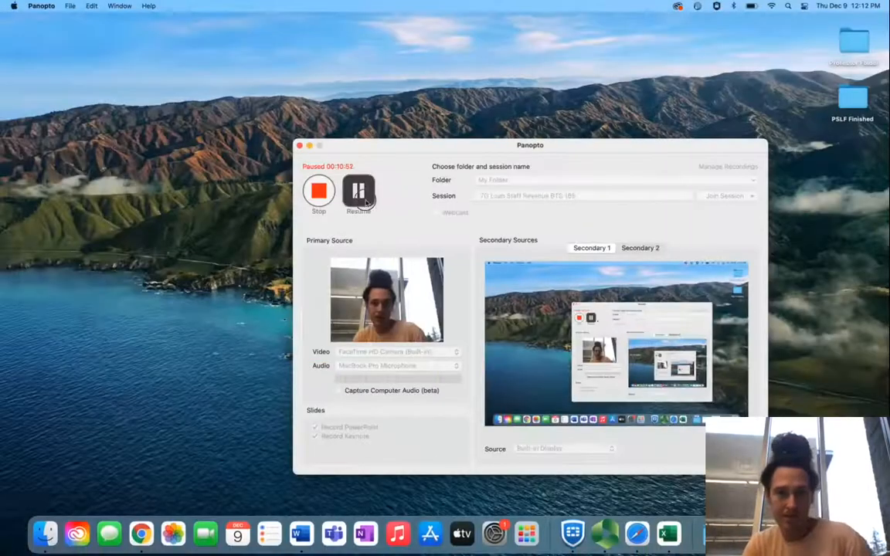
{"action": "left_click", "coordinate": [364, 201]}
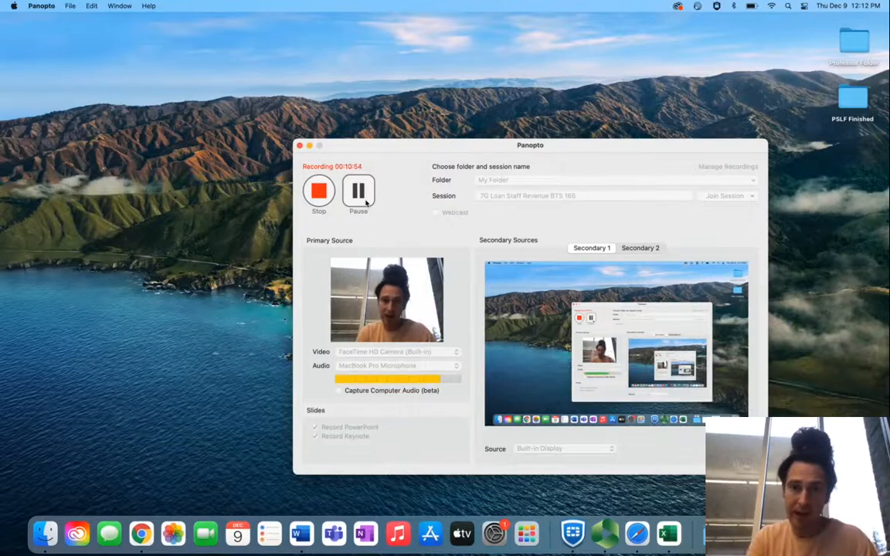
{"action": "key", "text": "ctrl+Right"}
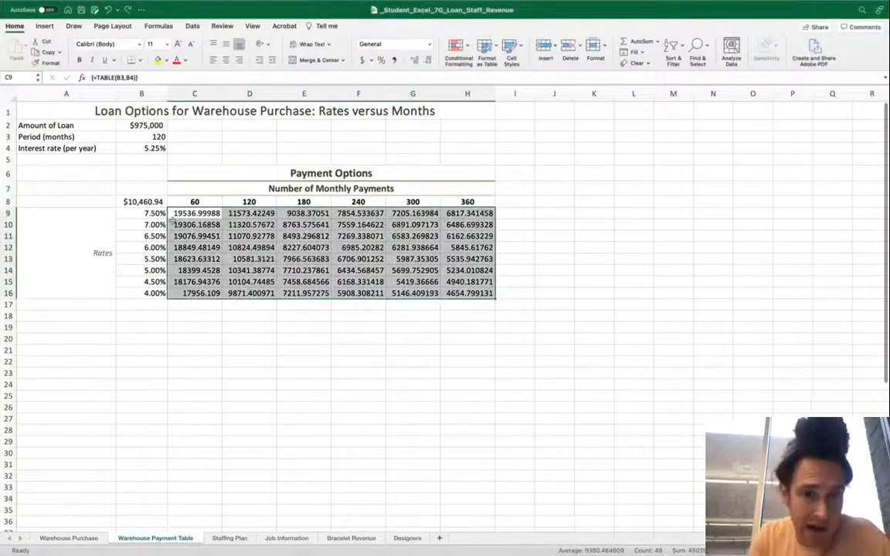
- Apply the Accounting number format with dollar signs to the payment results in C9:H16
{"action": "left_click", "coordinate": [179, 217]}
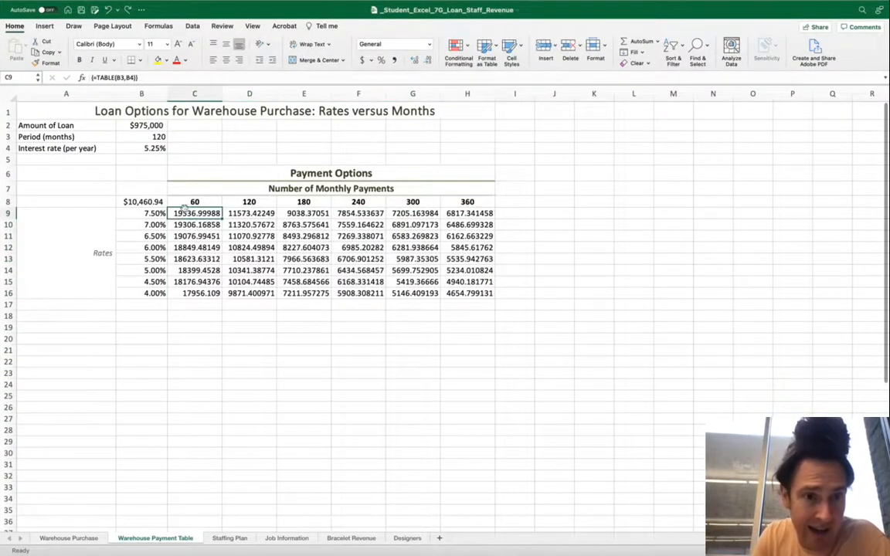
{"action": "left_click_drag", "start_coordinate": [179, 213], "coordinate": [457, 287]}
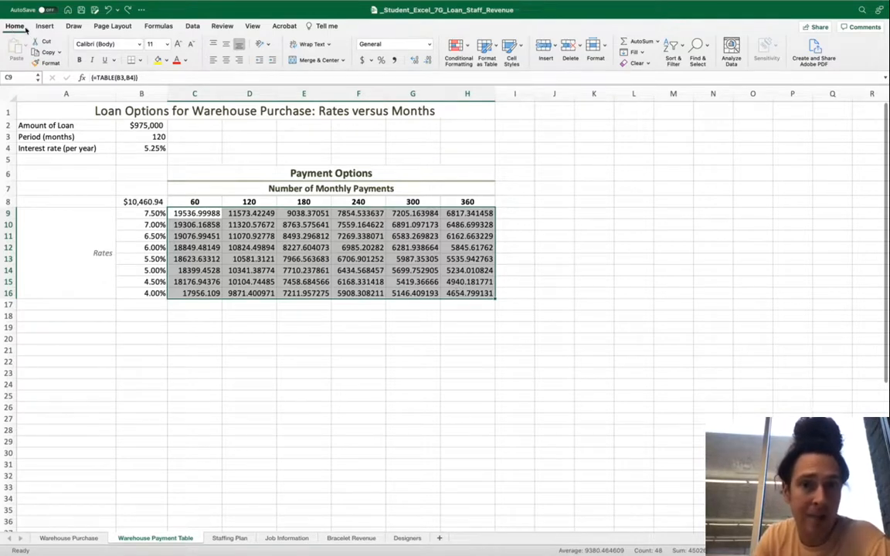
{"action": "left_click", "coordinate": [365, 66]}
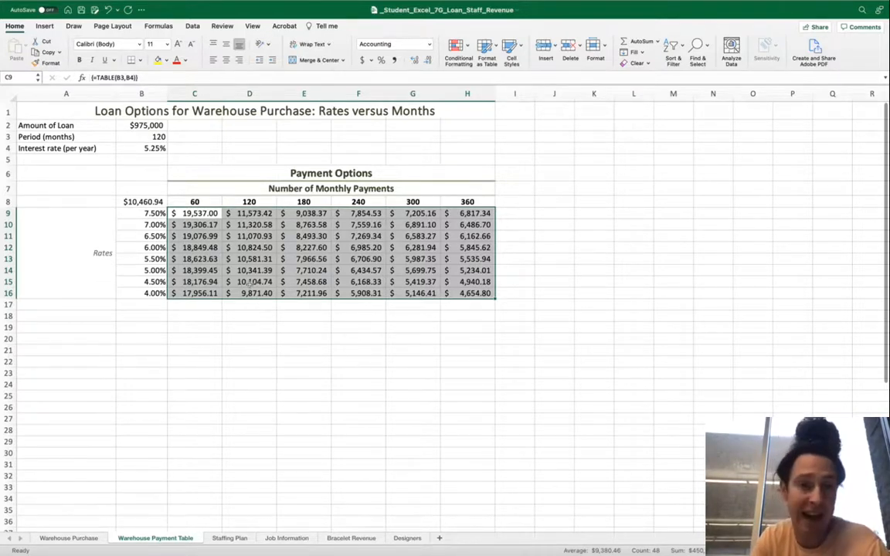
{"action": "key", "text": "ctrl+Left"}
{"action": "left_click", "coordinate": [359, 191]}
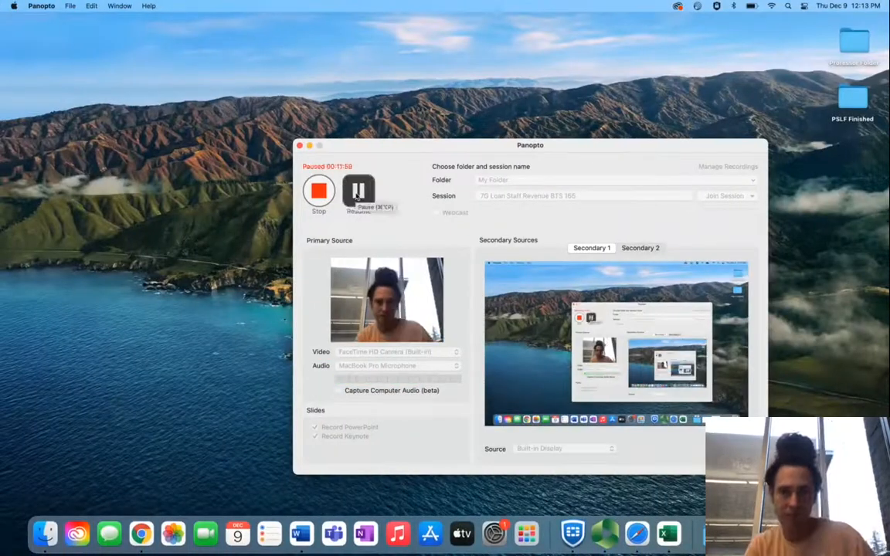
{"action": "left_click", "coordinate": [358, 190]}
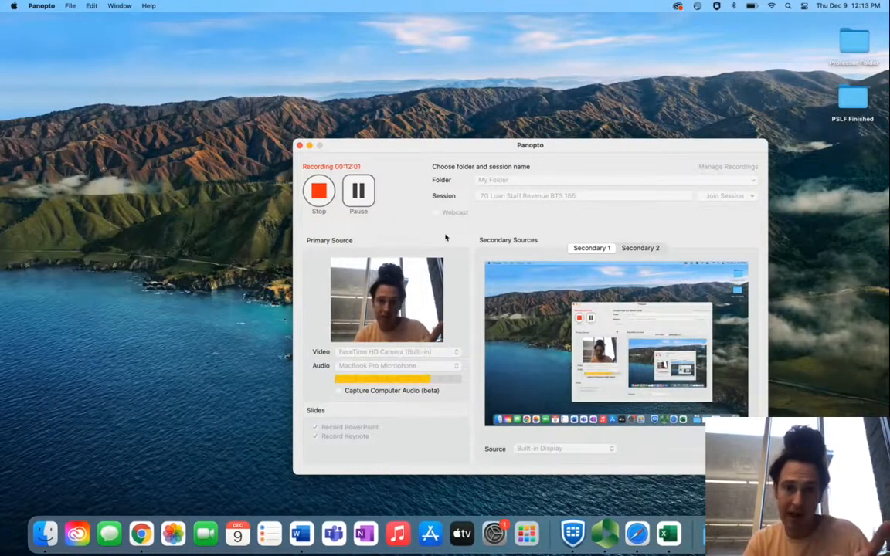
{"action": "key", "text": "ctrl+Right"}
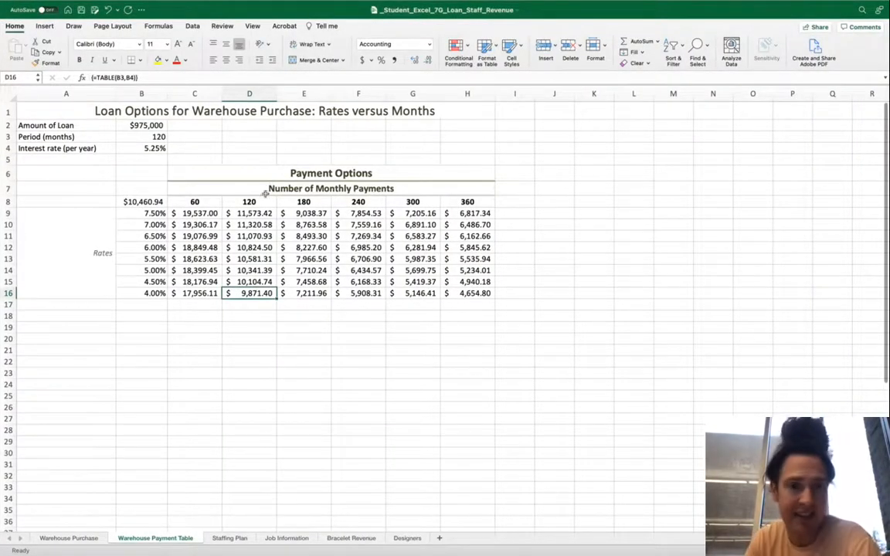
- Apply the Note cell style to cell D16, the payment for 120 months at the 4.00% rate
{"action": "left_click", "coordinate": [244, 283]}
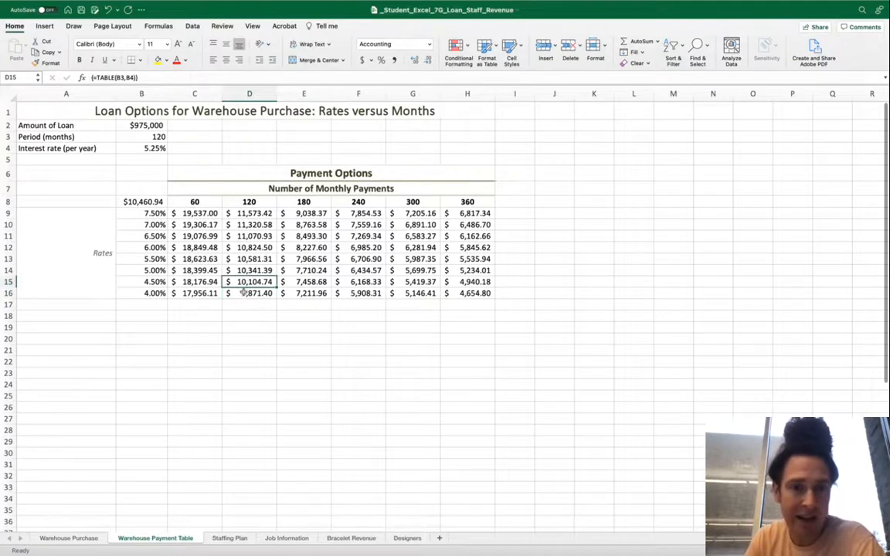
{"action": "left_click", "coordinate": [243, 292]}
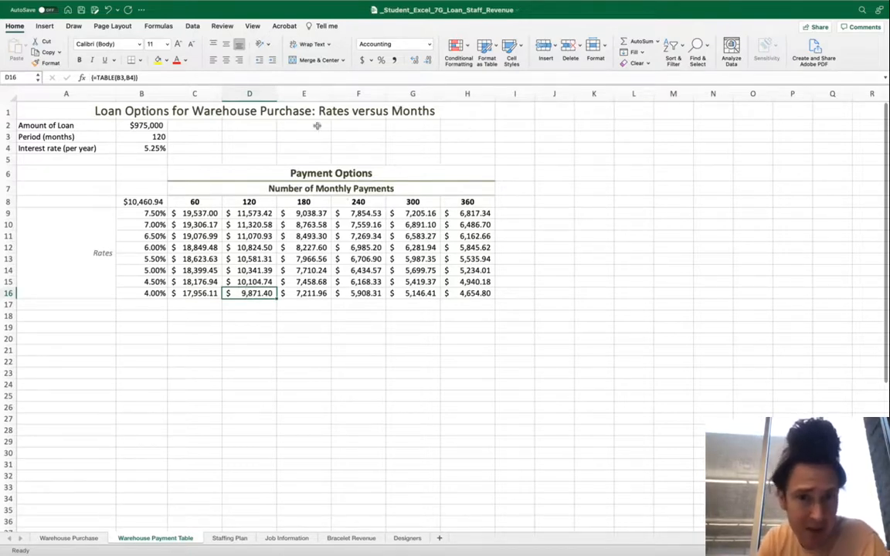
{"action": "left_click", "coordinate": [522, 49]}
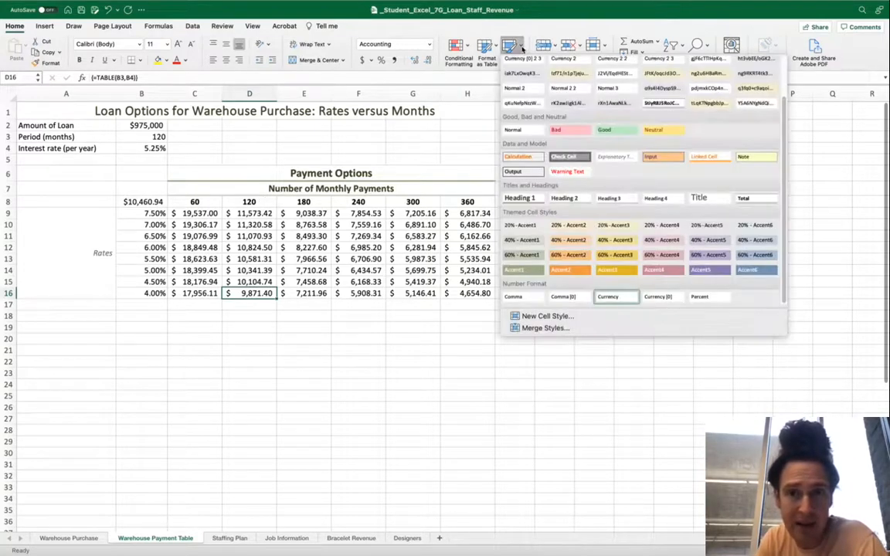
{"action": "left_click", "coordinate": [759, 159]}
{"action": "key", "text": "ctrl+Left"}
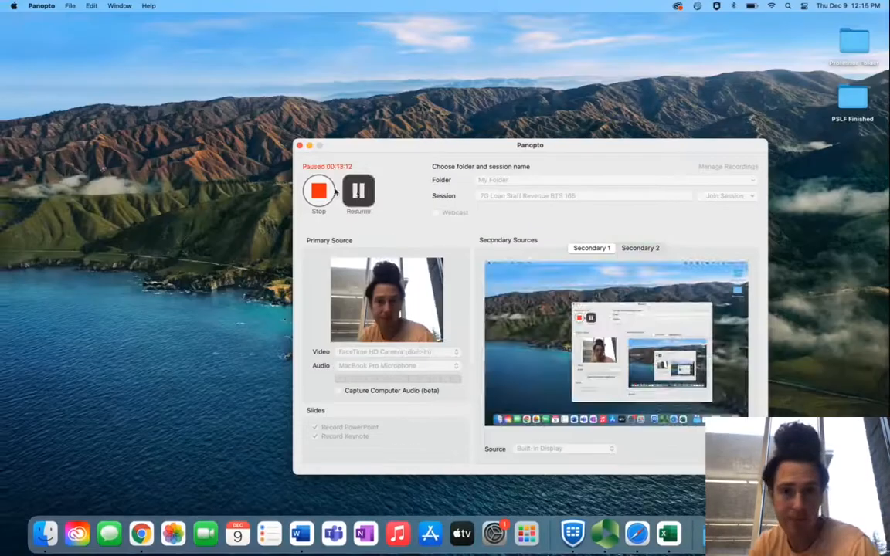
{"action": "left_click", "coordinate": [359, 192]}
{"action": "key", "text": "ctrl+Right"}
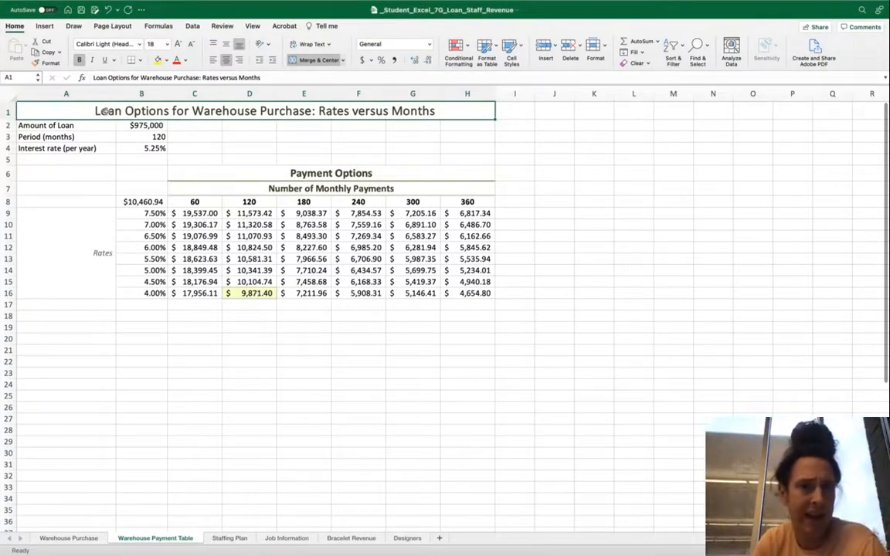
- Display the Job Information sheet and select the job classification list in A4:C11, including its headers
{"action": "left_click", "coordinate": [286, 539]}
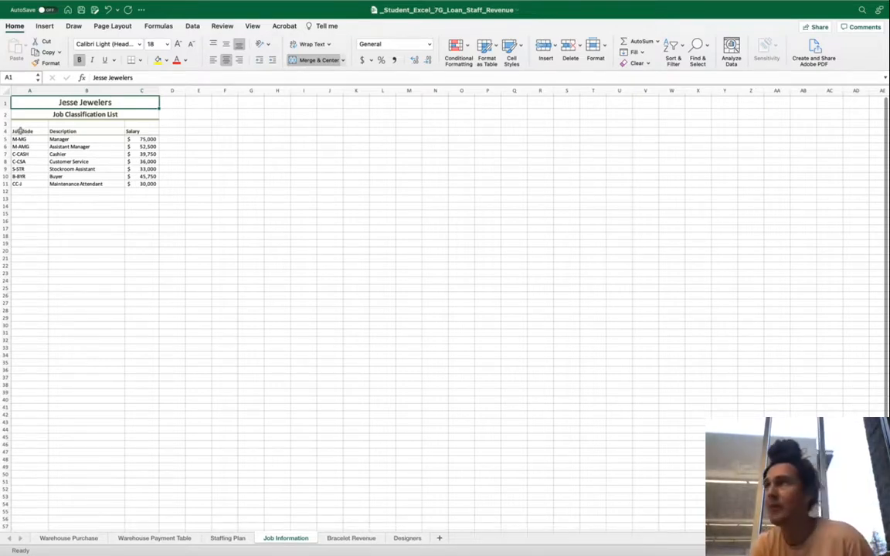
{"action": "left_click_drag", "start_coordinate": [21, 132], "coordinate": [140, 184]}
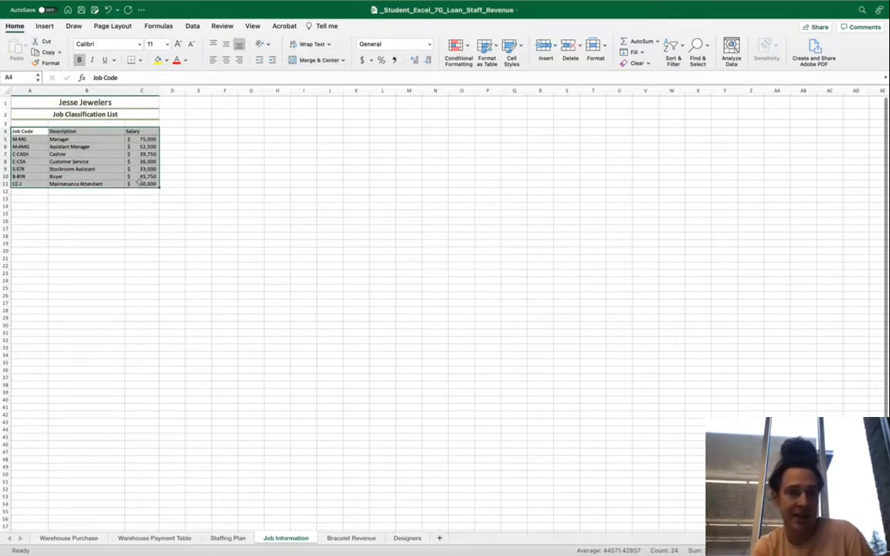
{"action": "key", "text": "ctrl+Left"}
{"action": "left_click", "coordinate": [358, 190]}
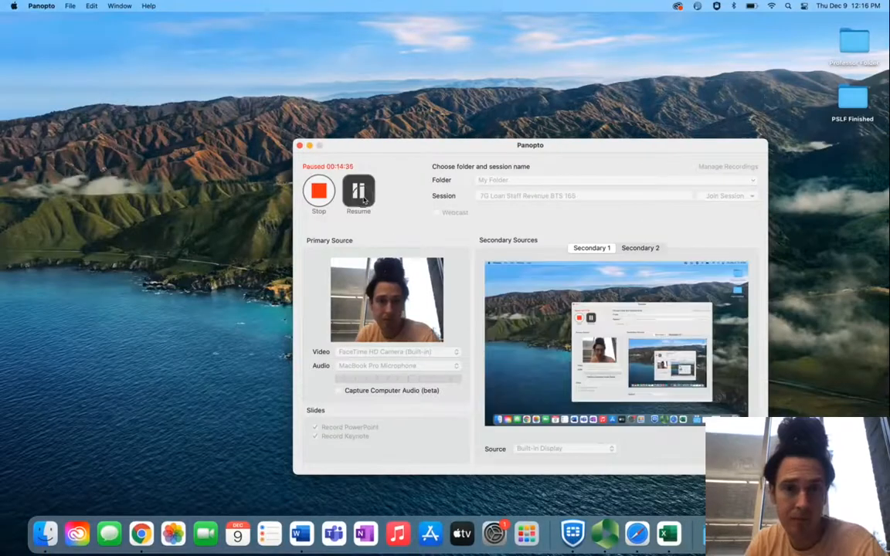
{"action": "left_click", "coordinate": [361, 195]}
{"action": "key", "text": "ctrl+Right"}
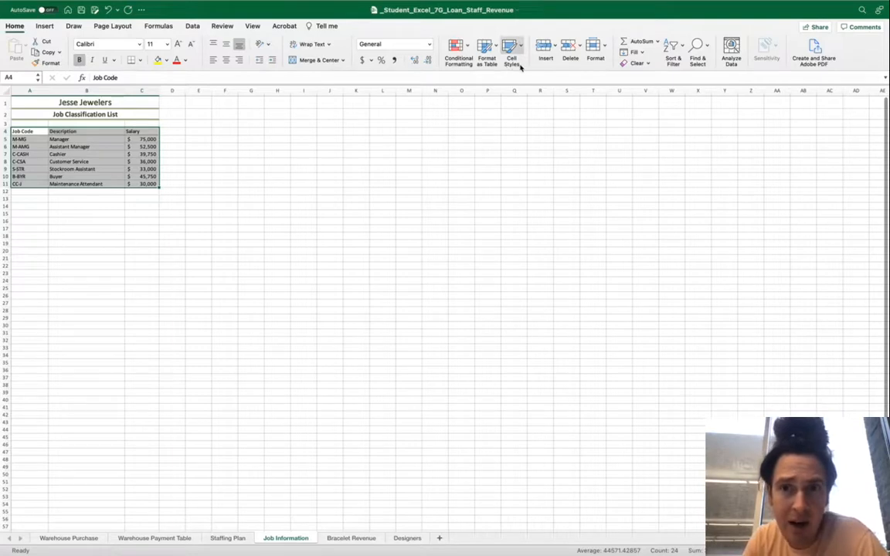
- Sort the selected job classification list by Job Code in A to Z order using a custom sort
{"action": "left_click", "coordinate": [686, 48]}
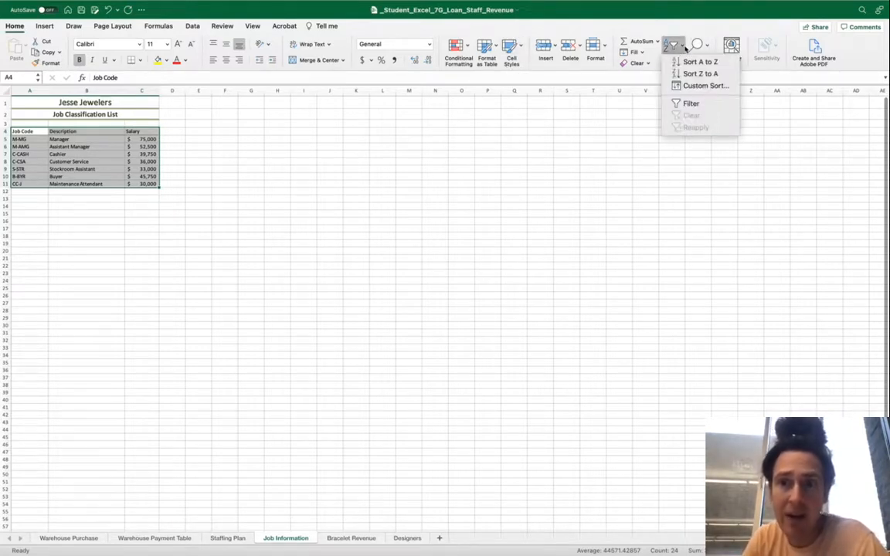
{"action": "left_click", "coordinate": [692, 85]}
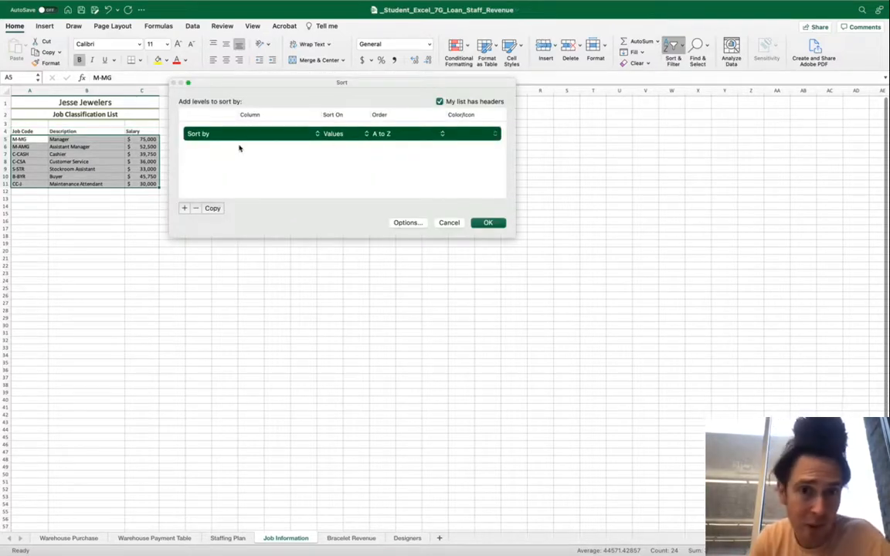
{"action": "left_click", "coordinate": [274, 141]}
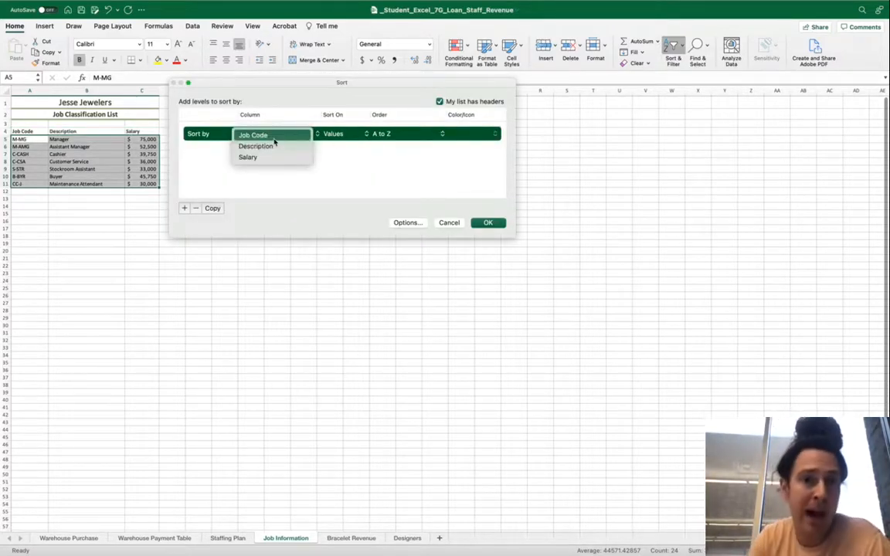
{"action": "left_click", "coordinate": [267, 187]}
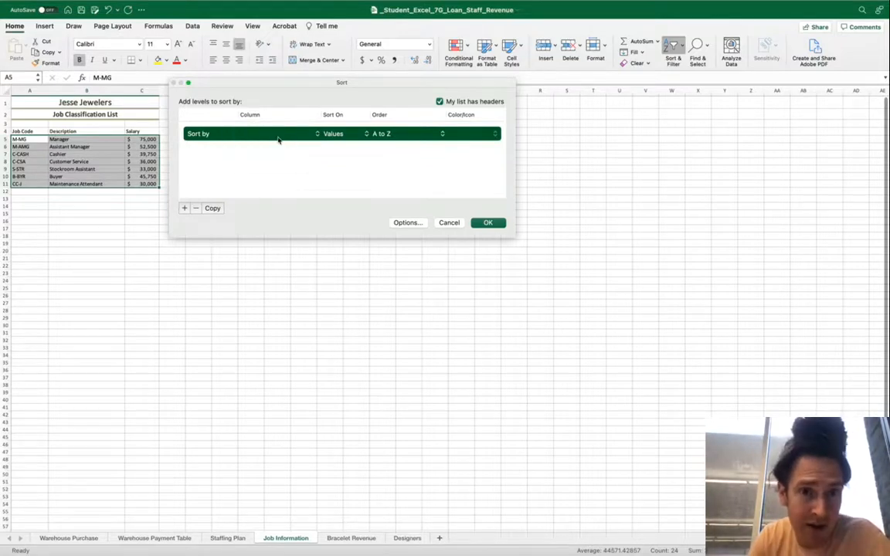
{"action": "left_click", "coordinate": [279, 140]}
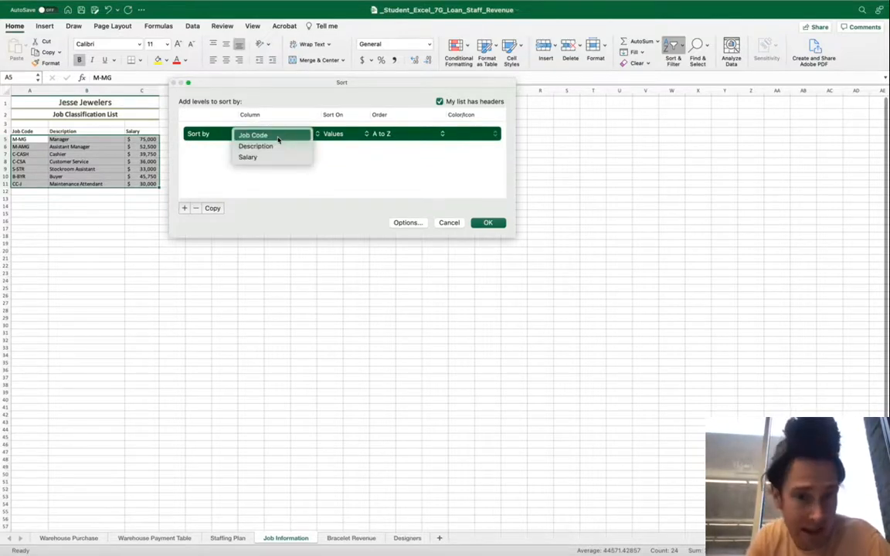
{"action": "left_click", "coordinate": [279, 139]}
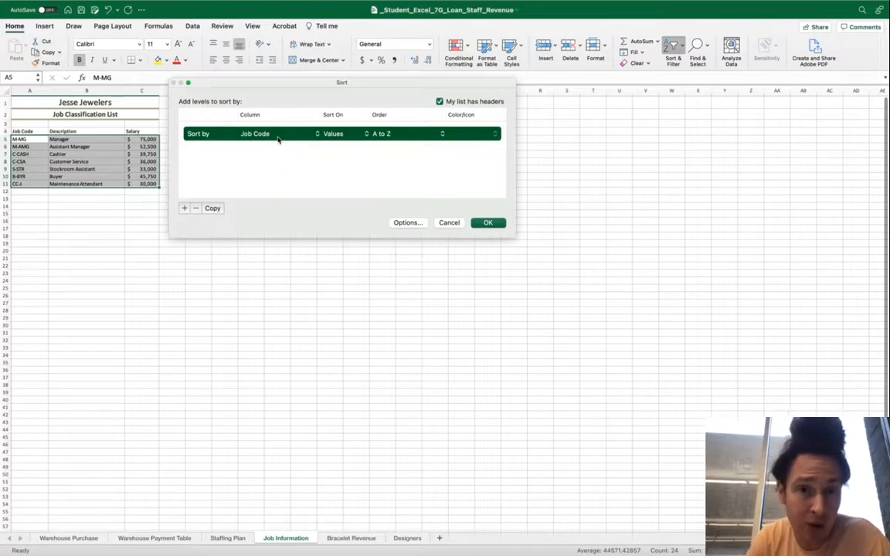
{"action": "left_click", "coordinate": [476, 224]}
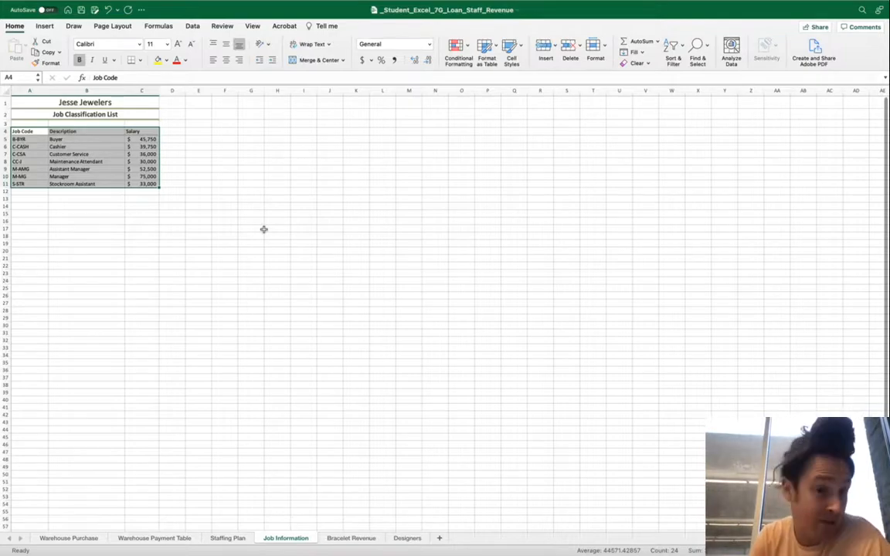
{"action": "key", "text": "ctrl+Left"}
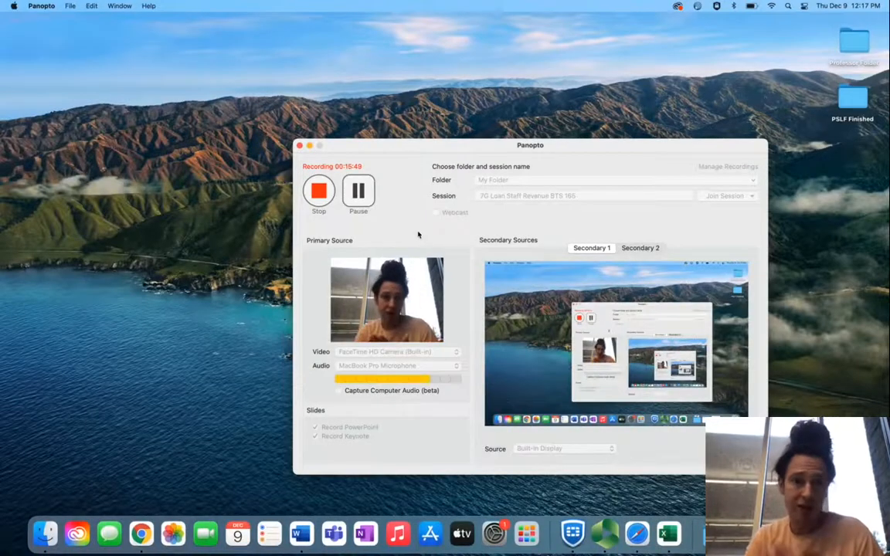
{"action": "key", "text": "ctrl+Right"}
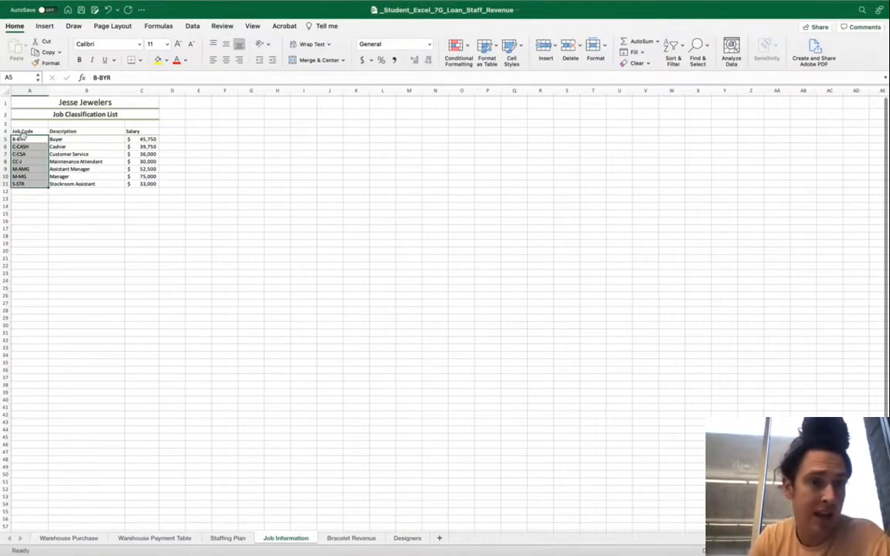
- Name the range of job codes in A5:A11 on the Job Information sheet Job_Code
{"action": "left_click", "coordinate": [25, 197]}
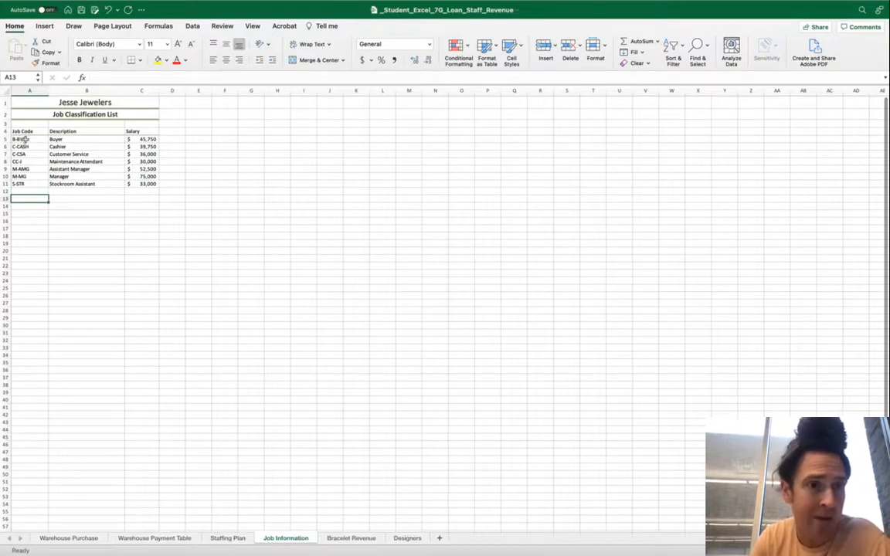
{"action": "left_click_drag", "start_coordinate": [19, 139], "coordinate": [23, 184]}
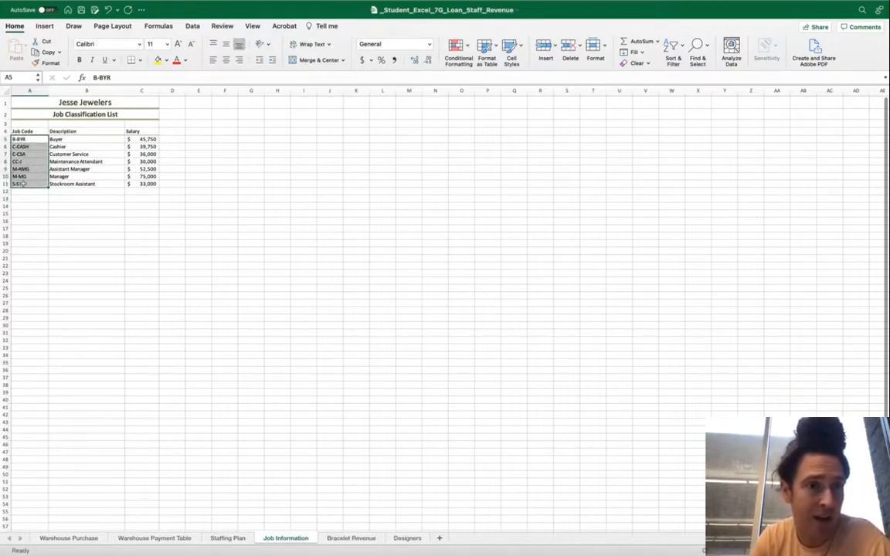
{"action": "left_click", "coordinate": [17, 78]}
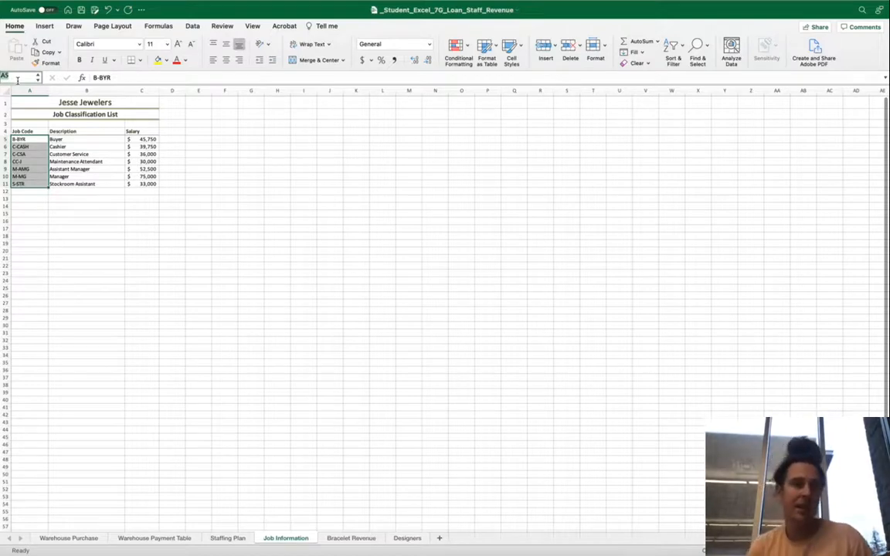
{"action": "type", "text": "Job"}
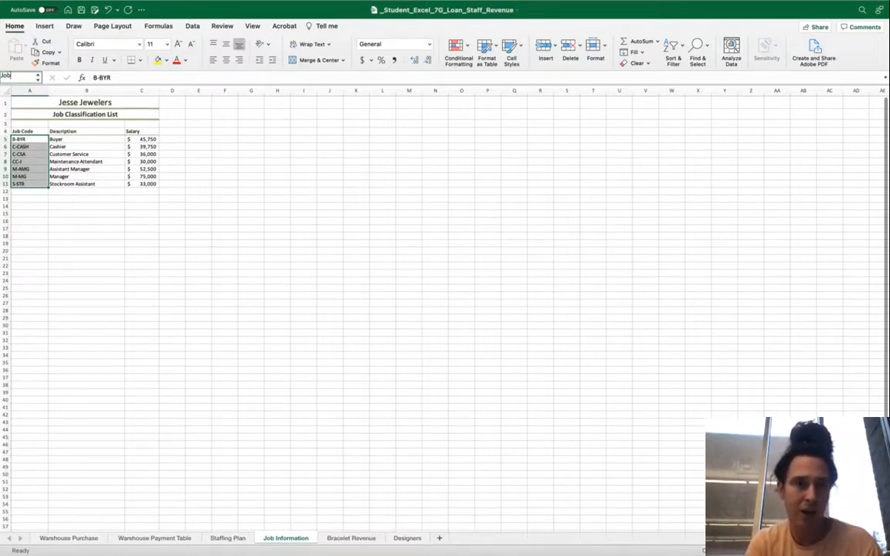
{"action": "type", "text": "_Code"}
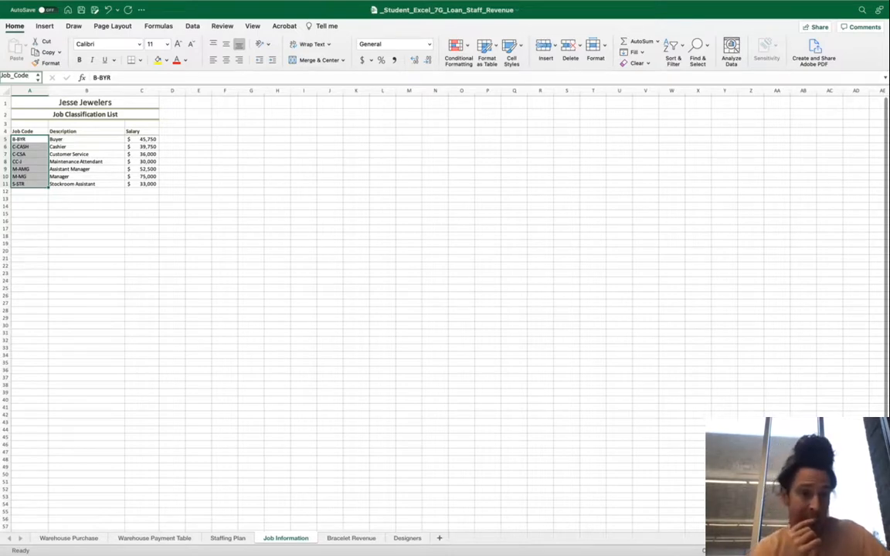
{"action": "key", "text": "Return"}
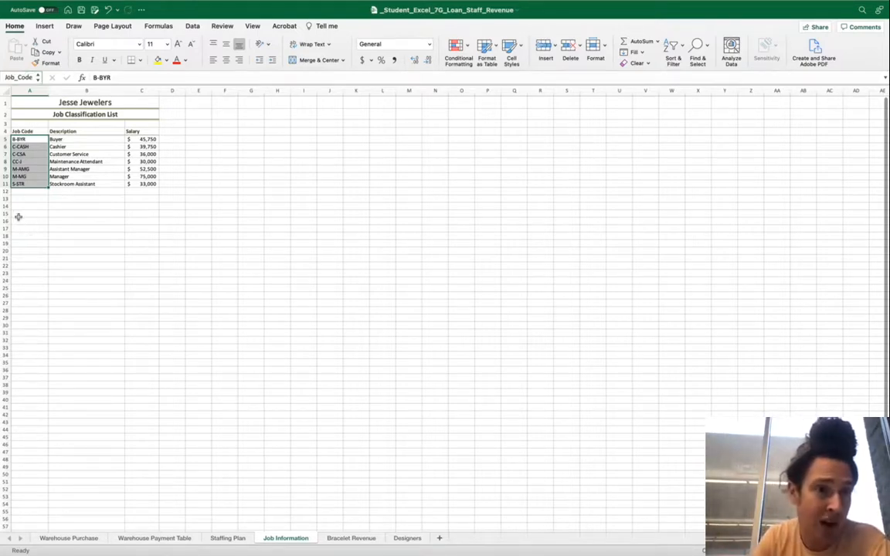
- Deselect the named range and display the Staffing Plan sheet
{"action": "left_click", "coordinate": [48, 102]}
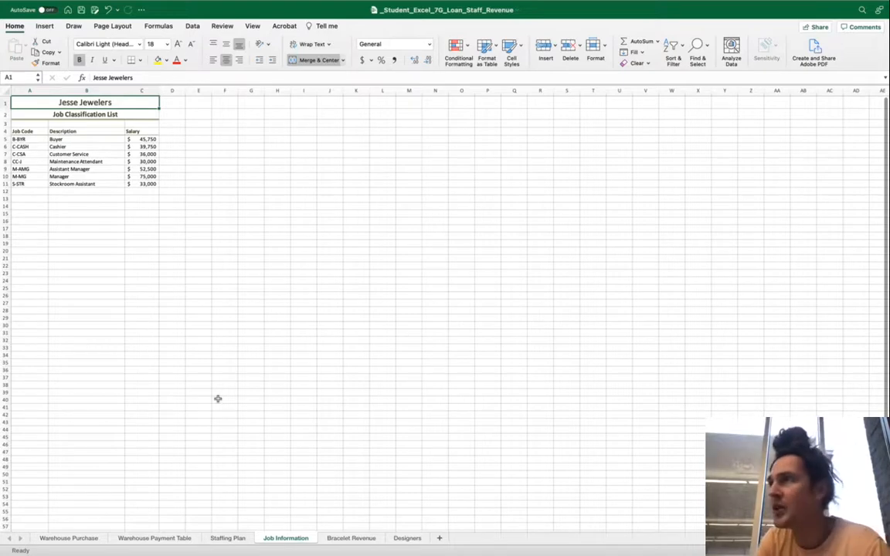
{"action": "left_click", "coordinate": [222, 539]}
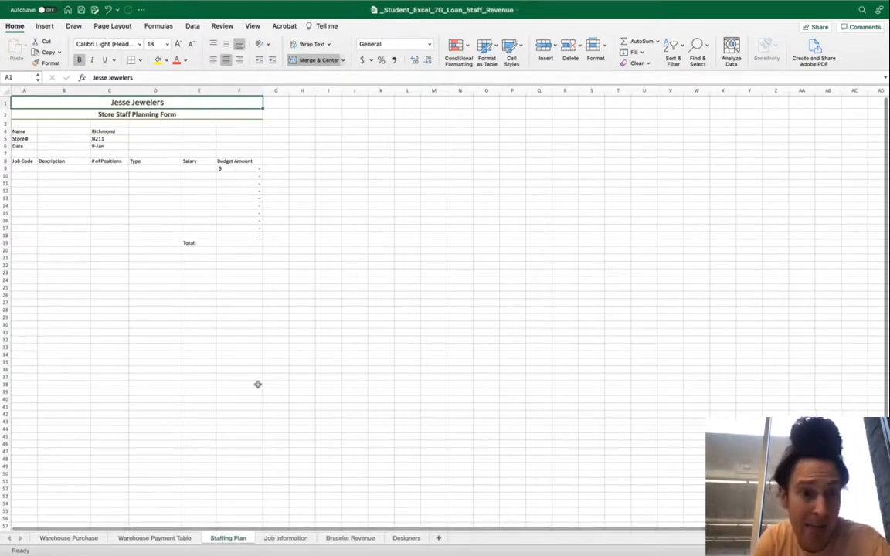
{"action": "key", "text": "ctrl+Left"}
{"action": "left_click", "coordinate": [360, 197]}
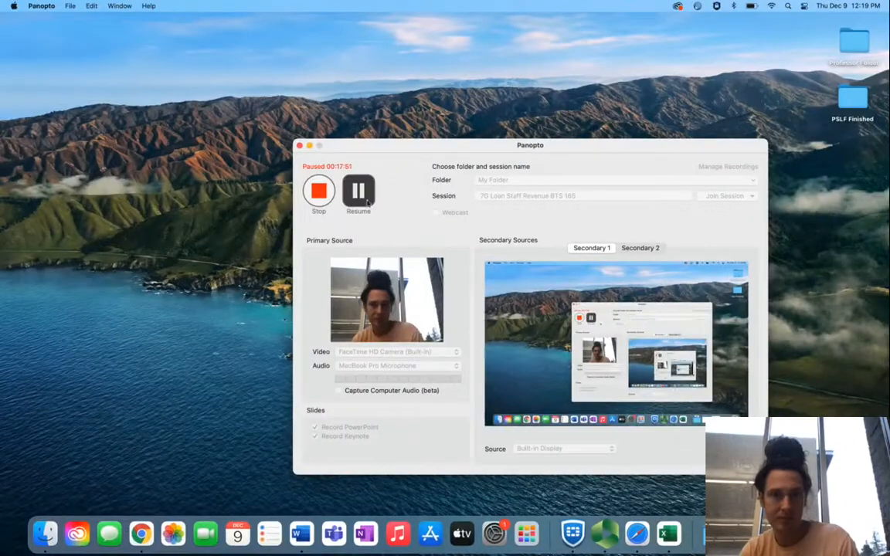
{"action": "left_click", "coordinate": [366, 203]}
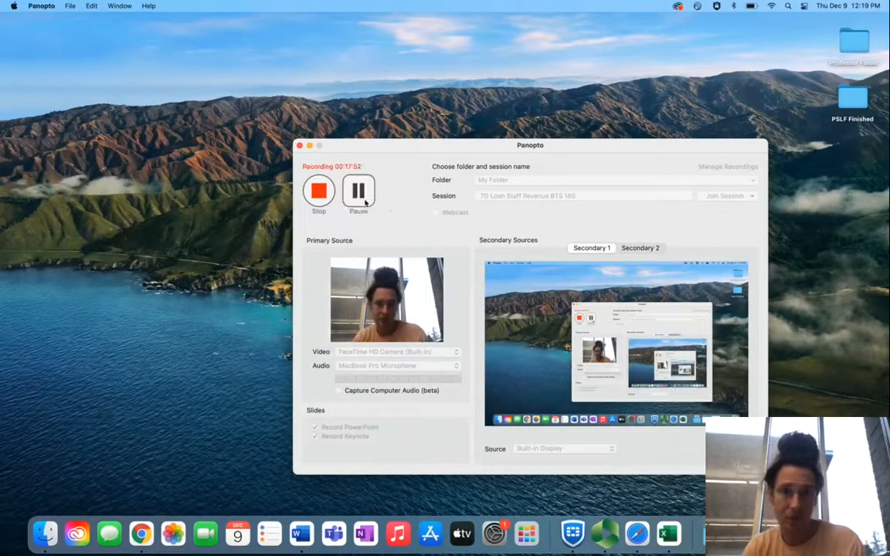
{"action": "key", "text": "ctrl+Right"}
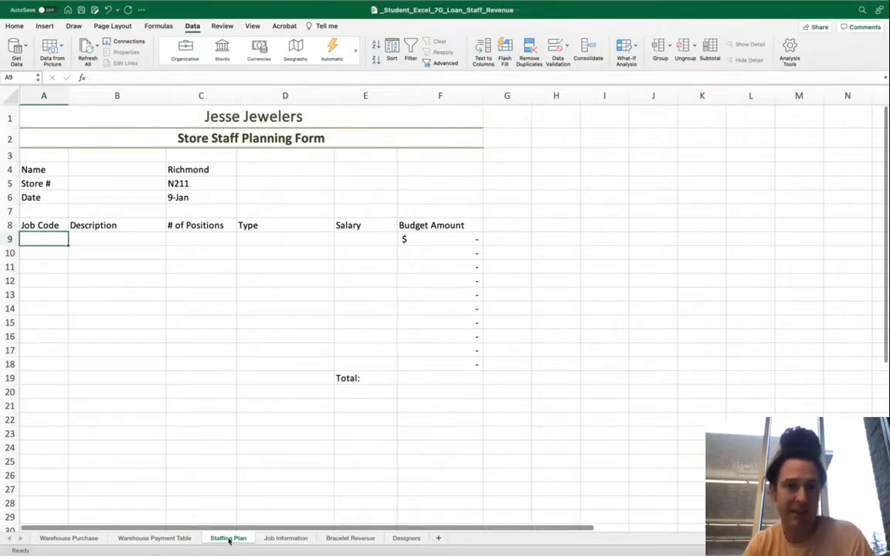
- Add List data validation with source =Job_Code to cell A9 of the Staffing Plan sheet and check its dropdown choices
{"action": "left_click", "coordinate": [194, 29]}
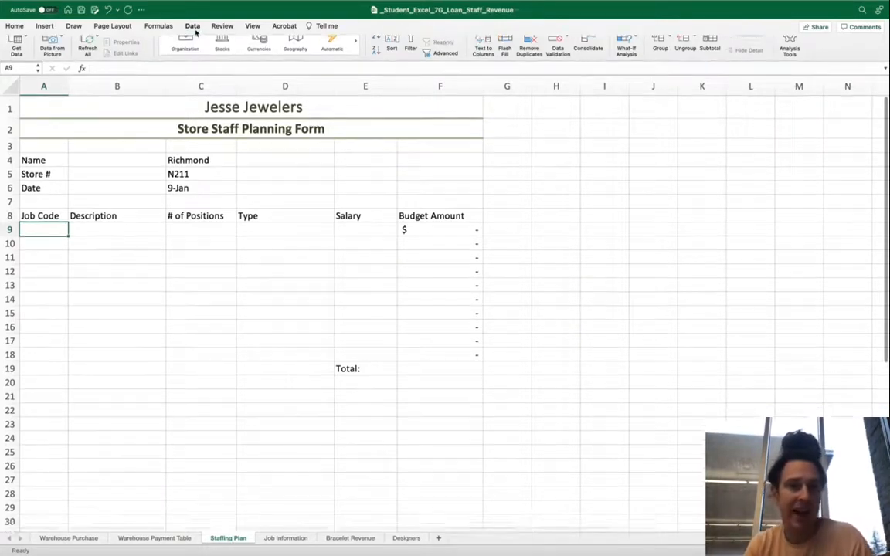
{"action": "left_click", "coordinate": [194, 29]}
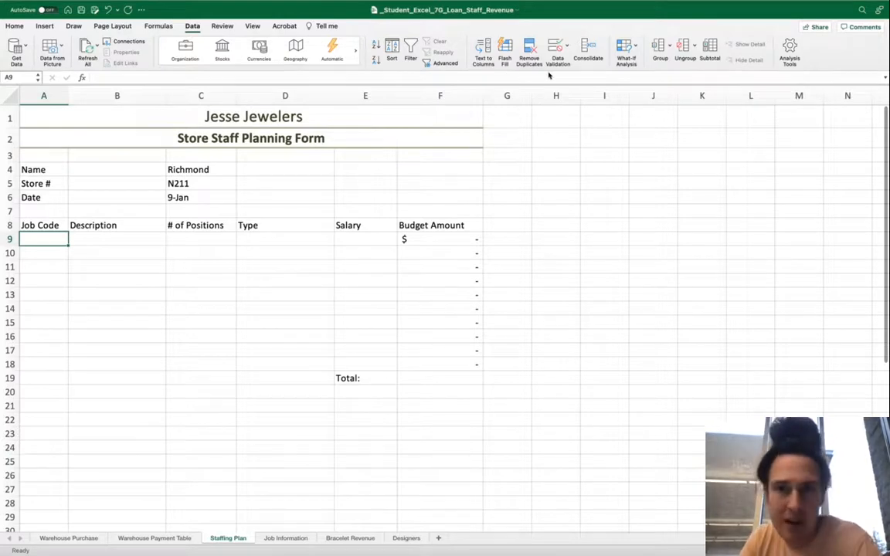
{"action": "left_click", "coordinate": [568, 48]}
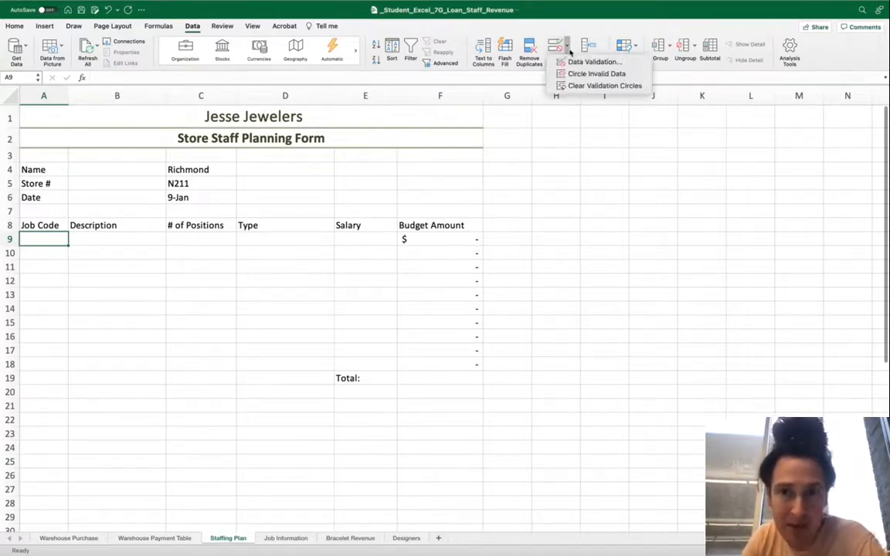
{"action": "left_click", "coordinate": [587, 62]}
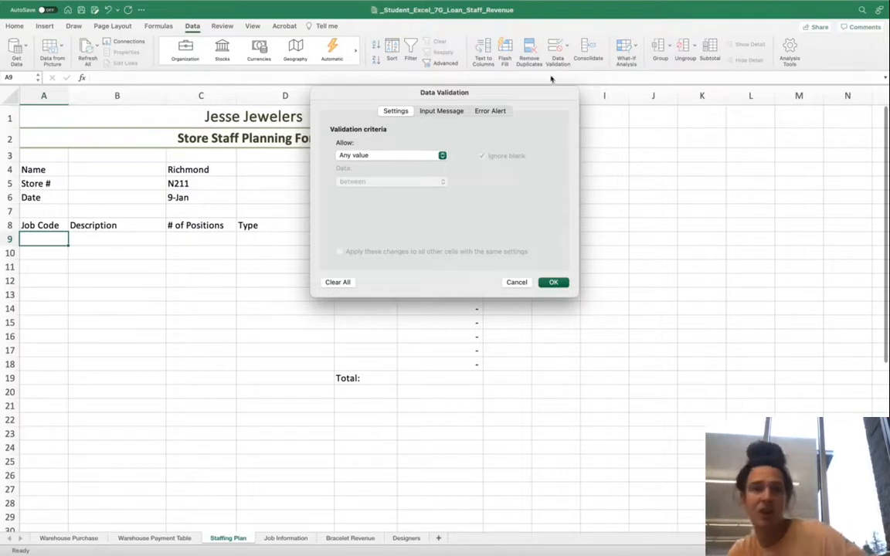
{"action": "left_click", "coordinate": [394, 155]}
{"action": "left_click", "coordinate": [381, 190]}
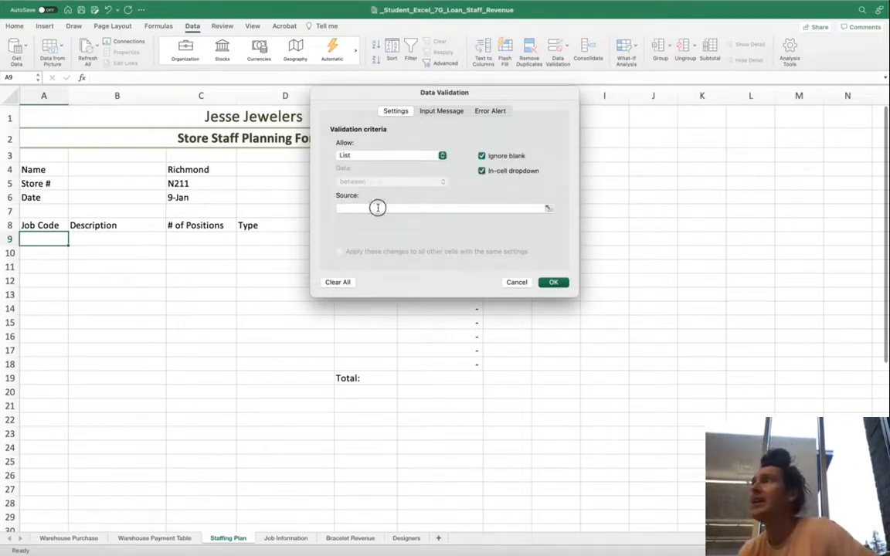
{"action": "left_click", "coordinate": [378, 208]}
{"action": "type", "text": "=Job_Cod"}
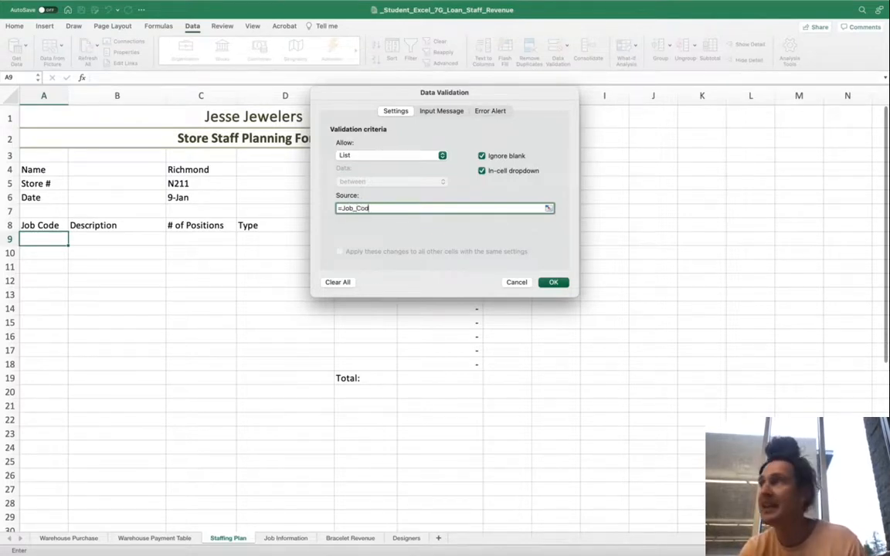
{"action": "type", "text": "e"}
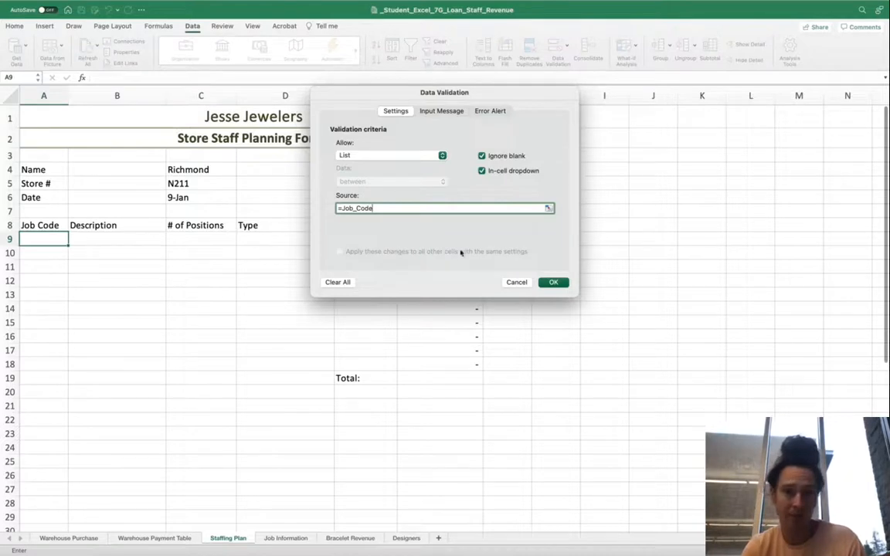
{"action": "left_click", "coordinate": [552, 283]}
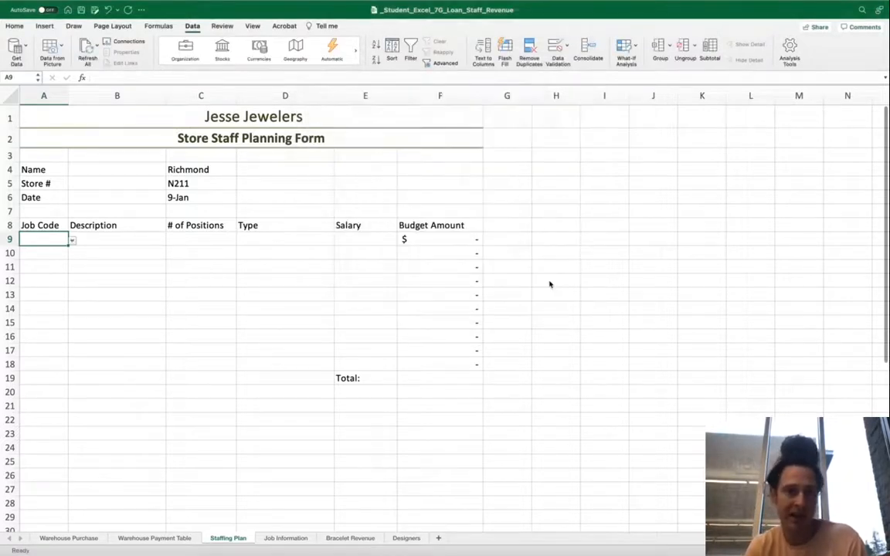
{"action": "left_click", "coordinate": [72, 242]}
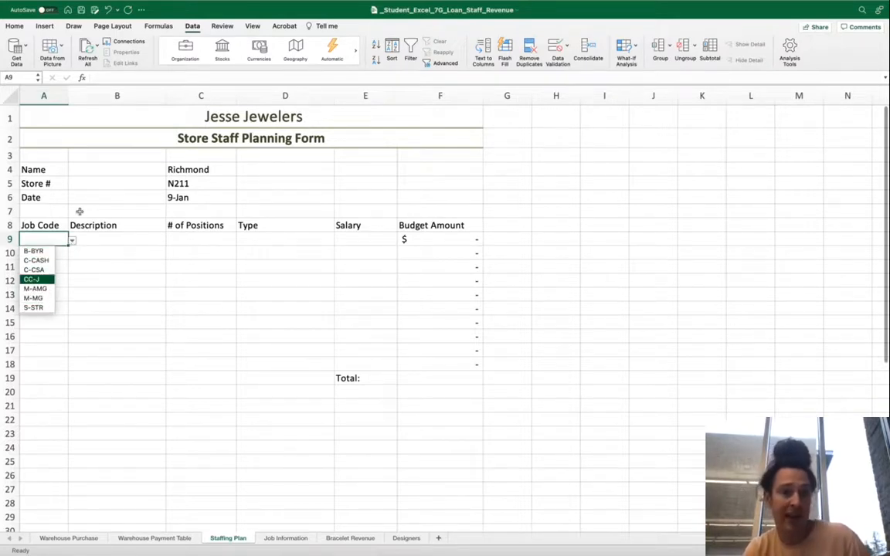
{"action": "key", "text": "Escape"}
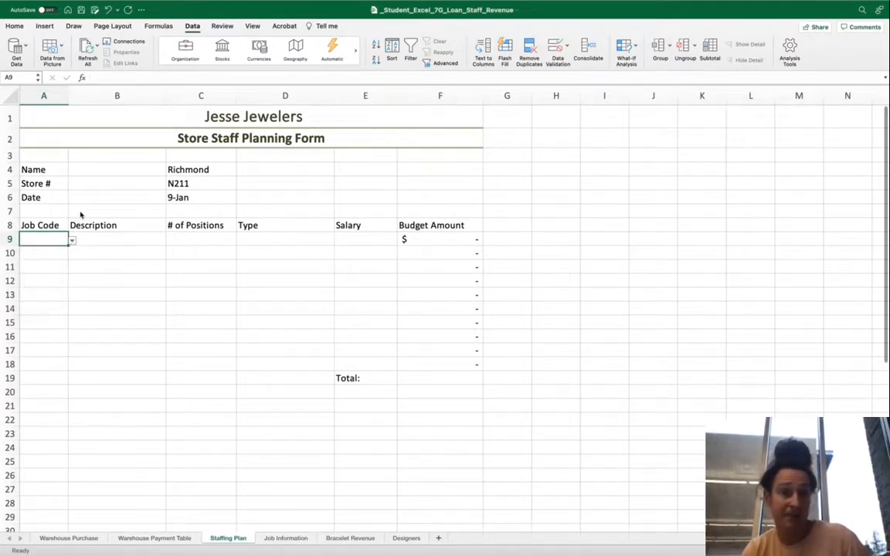
{"action": "key", "text": "ctrl+Left"}
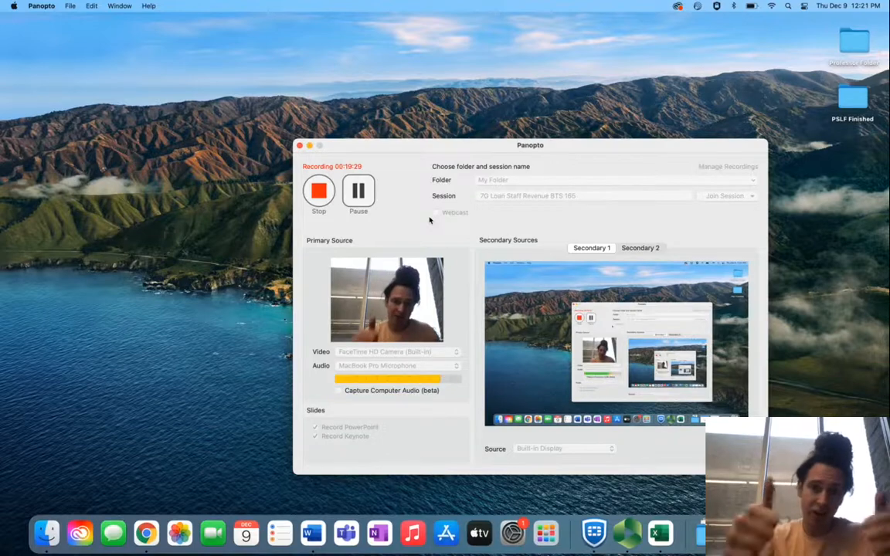
{"action": "key", "text": "ctrl+Right"}
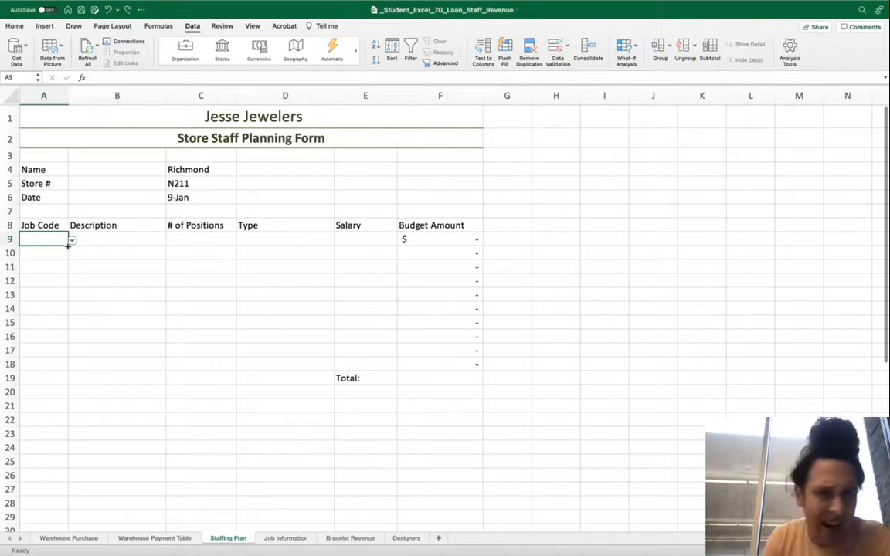
- Fill the validation from A9 down through A18 and choose M-MG as the job code in A9
{"action": "left_click_drag", "start_coordinate": [68, 245], "coordinate": [55, 369]}
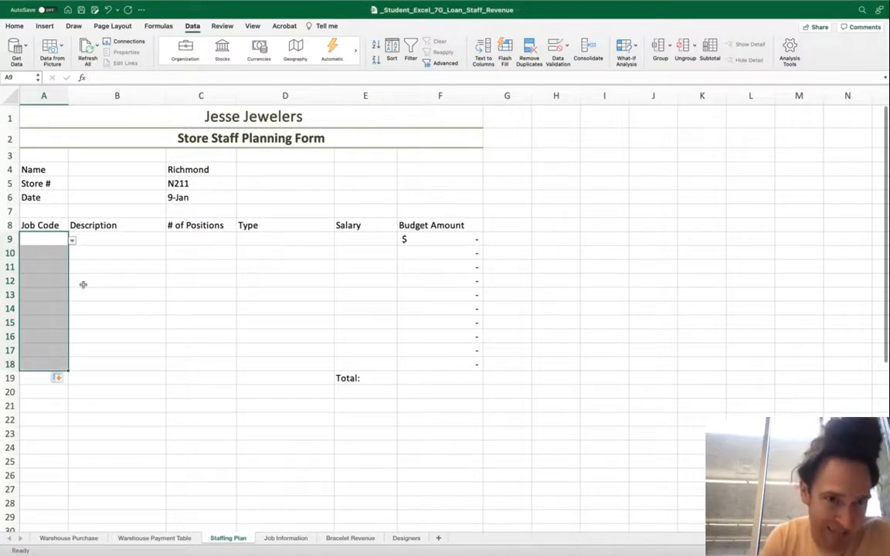
{"action": "left_click", "coordinate": [72, 241]}
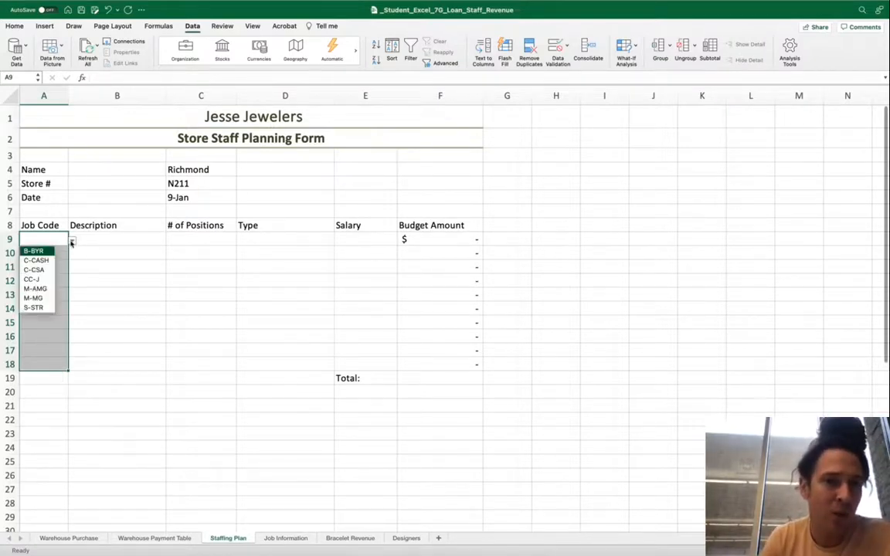
{"action": "left_click", "coordinate": [37, 300]}
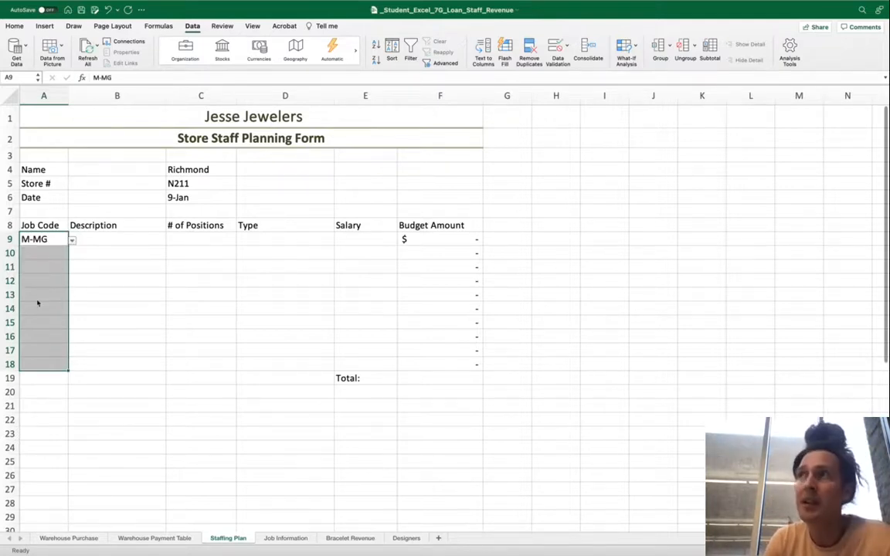
- Select cell B9 under Description on the Staffing Plan sheet
{"action": "left_click", "coordinate": [129, 240]}
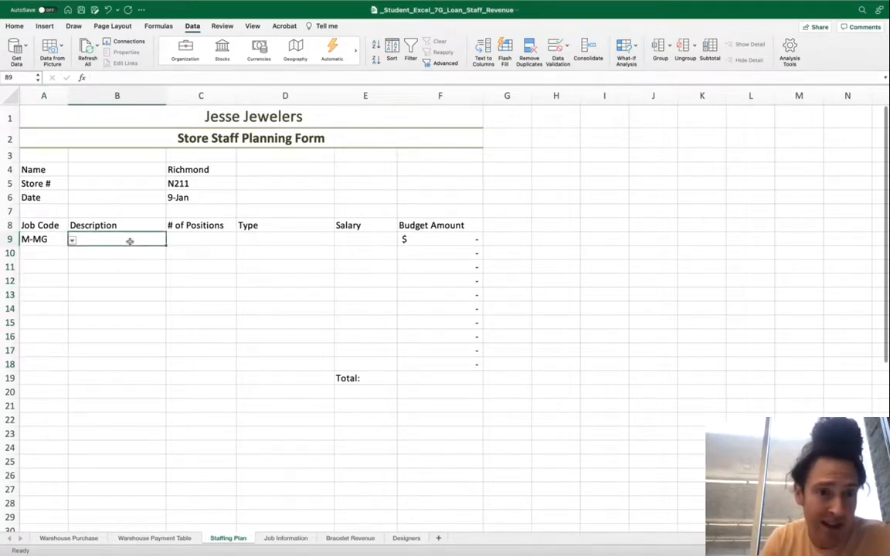
{"action": "key", "text": "ctrl+Left"}
{"action": "left_click", "coordinate": [359, 191]}
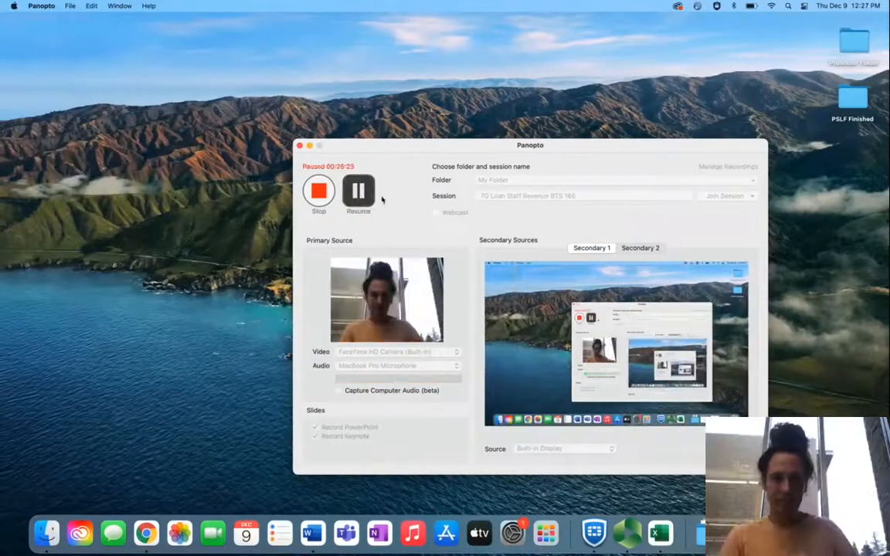
{"action": "key", "text": "ctrl+Right"}
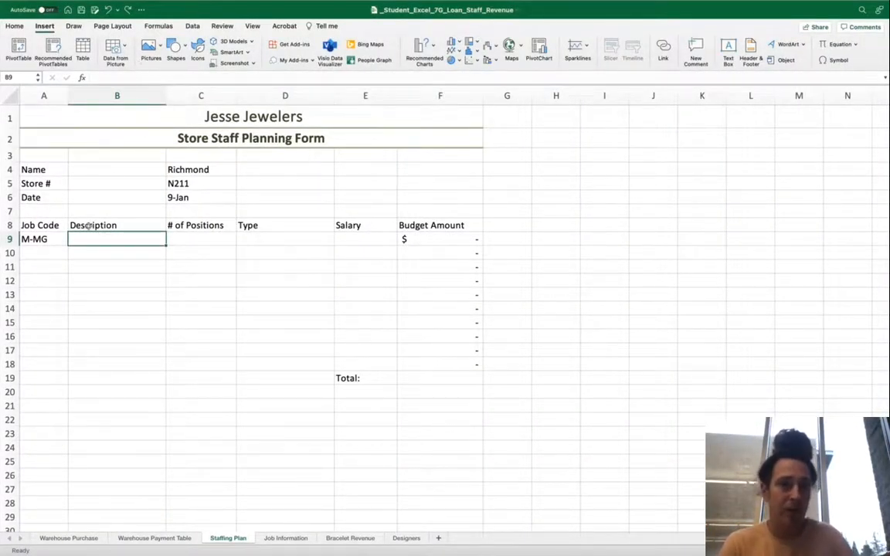
{"action": "left_click", "coordinate": [14, 27]}
{"action": "left_click", "coordinate": [45, 27]}
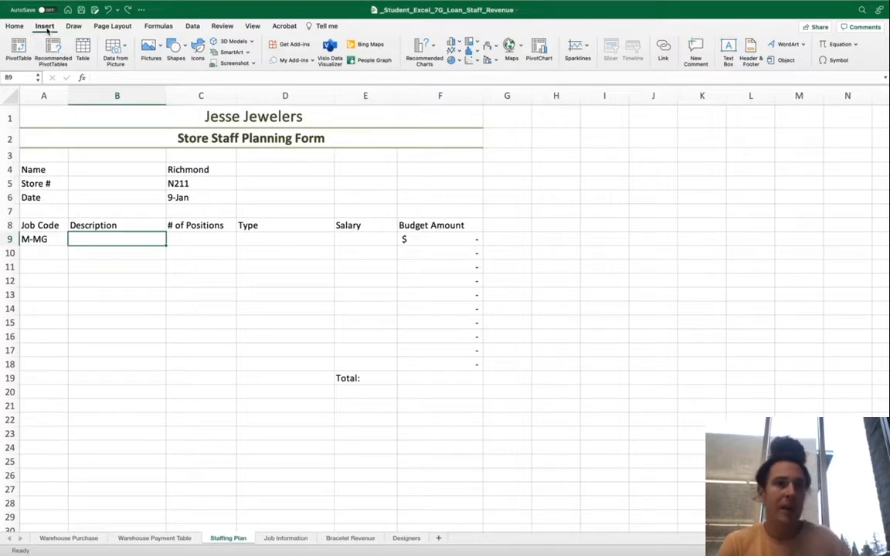
- Start a VLOOKUP in B9 with lookup value A9 and range A4:C11 of the Job Information sheet as table array
{"action": "left_click", "coordinate": [81, 79]}
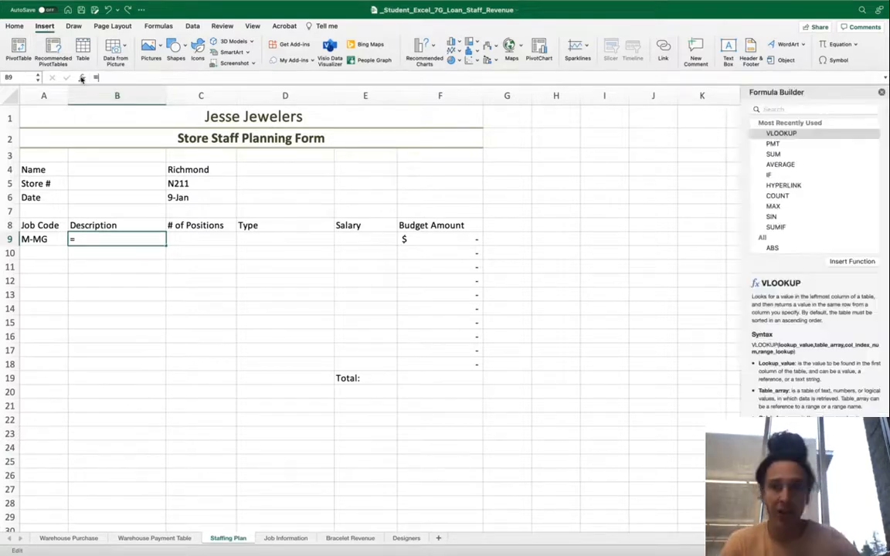
{"action": "double_click", "coordinate": [781, 135]}
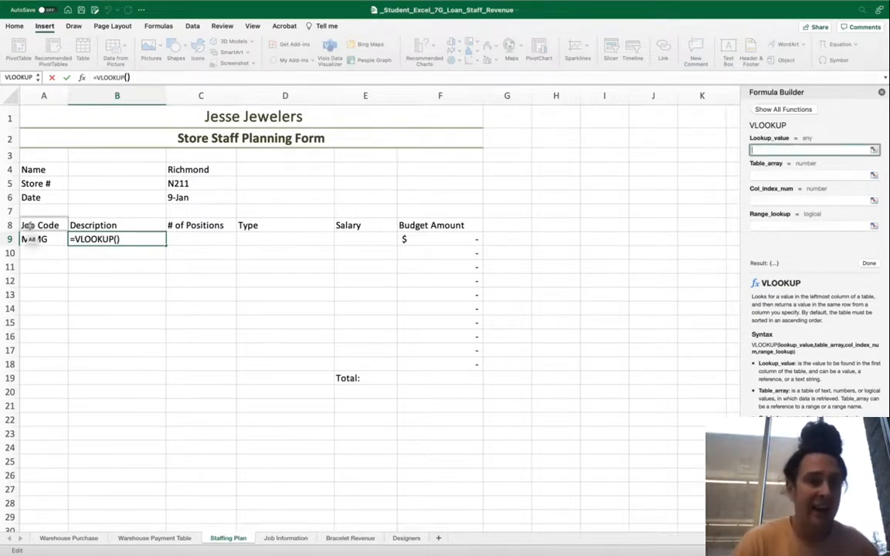
{"action": "left_click", "coordinate": [41, 240]}
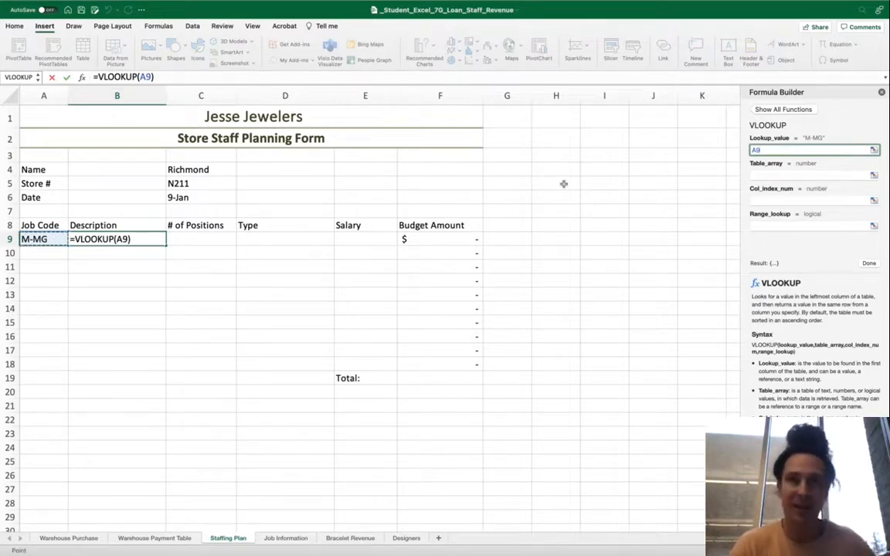
{"action": "left_click", "coordinate": [782, 175]}
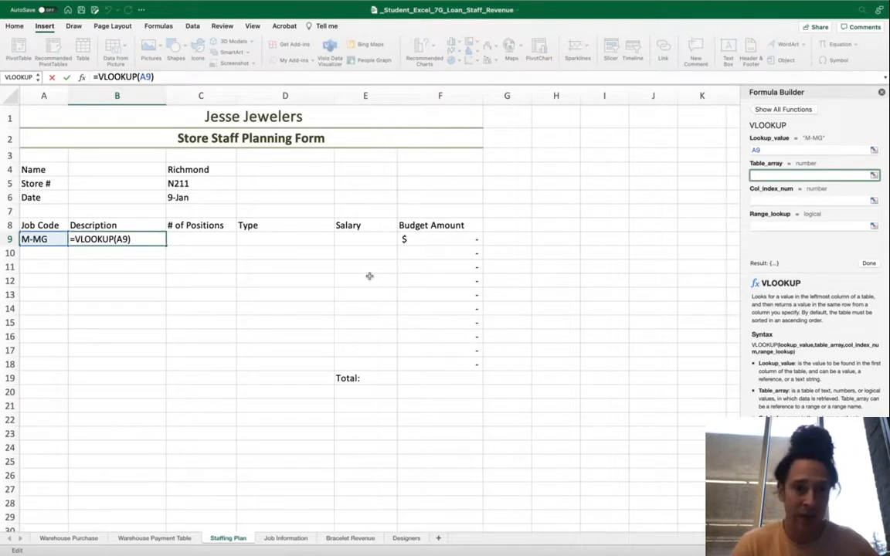
{"action": "left_click", "coordinate": [280, 539]}
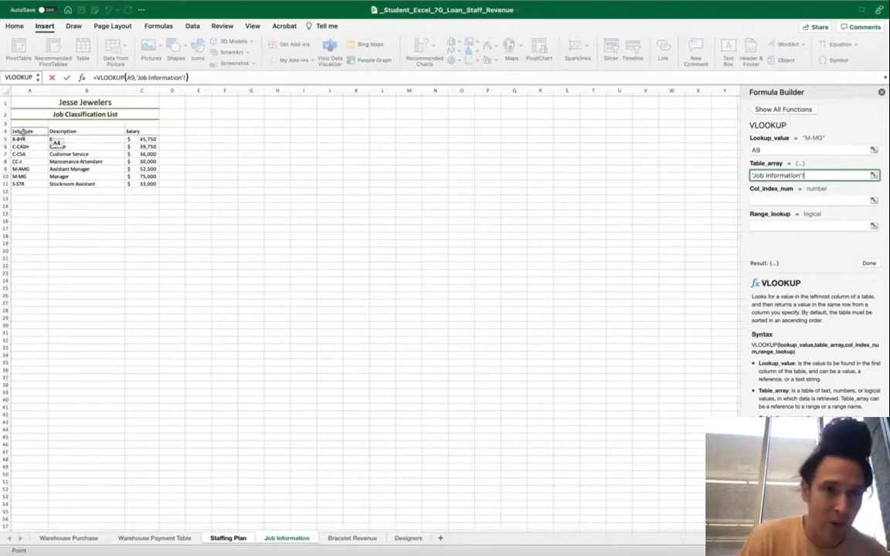
{"action": "left_click_drag", "start_coordinate": [23, 133], "coordinate": [147, 186]}
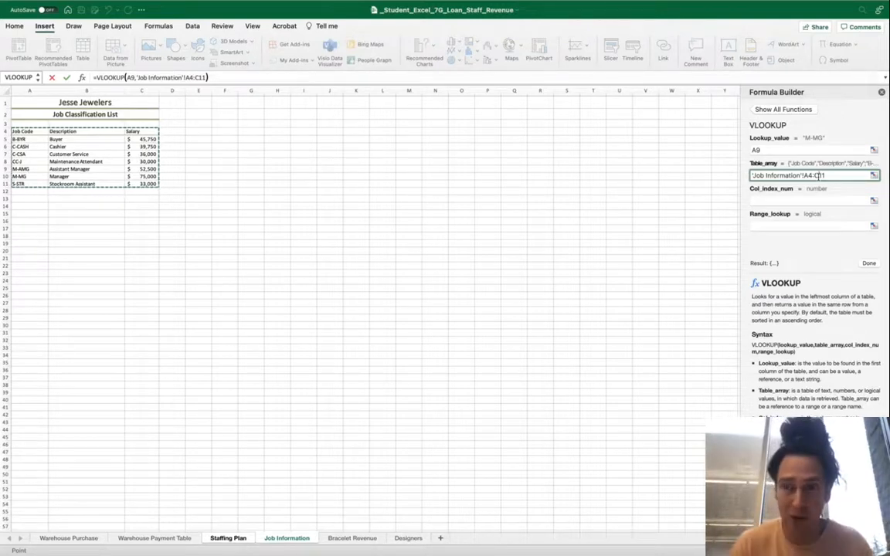
- Make the B9 lookup's table array reference absolute as 'Job Information'!$A$4:$C$11
{"action": "type", "text": "$"}
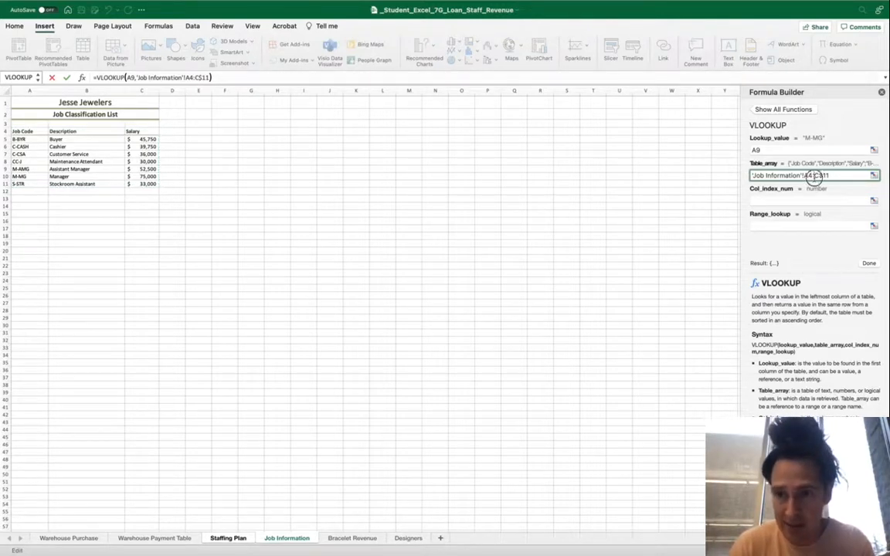
{"action": "left_click", "coordinate": [816, 176]}
{"action": "type", "text": "$"}
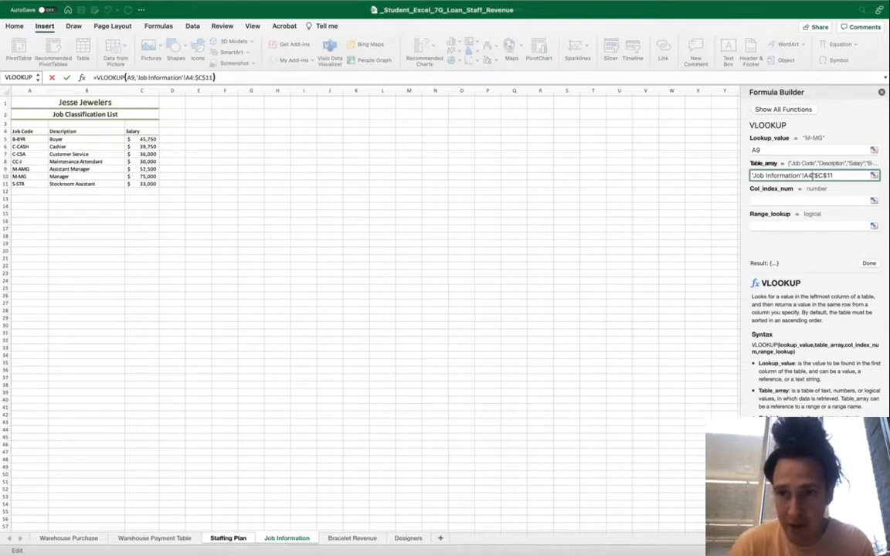
{"action": "left_click", "coordinate": [810, 176]}
{"action": "type", "text": "$"}
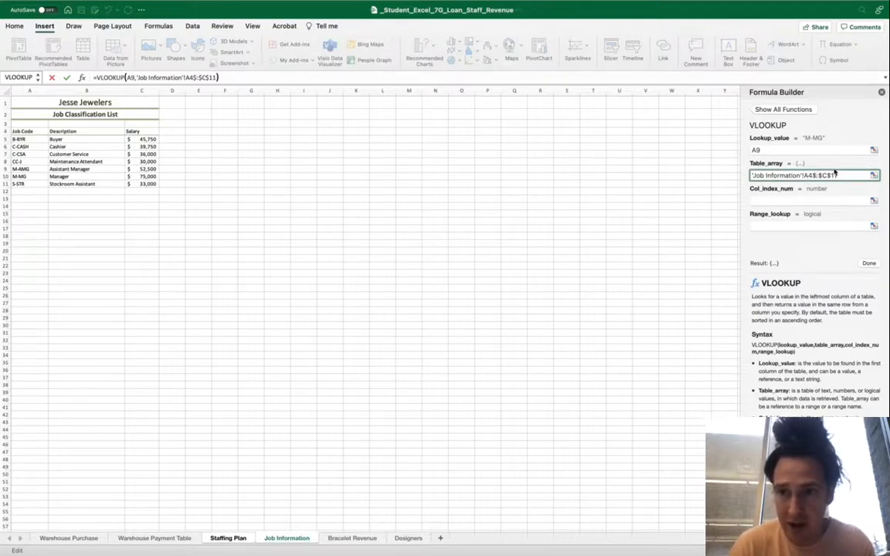
{"action": "key", "text": "BackSpace"}
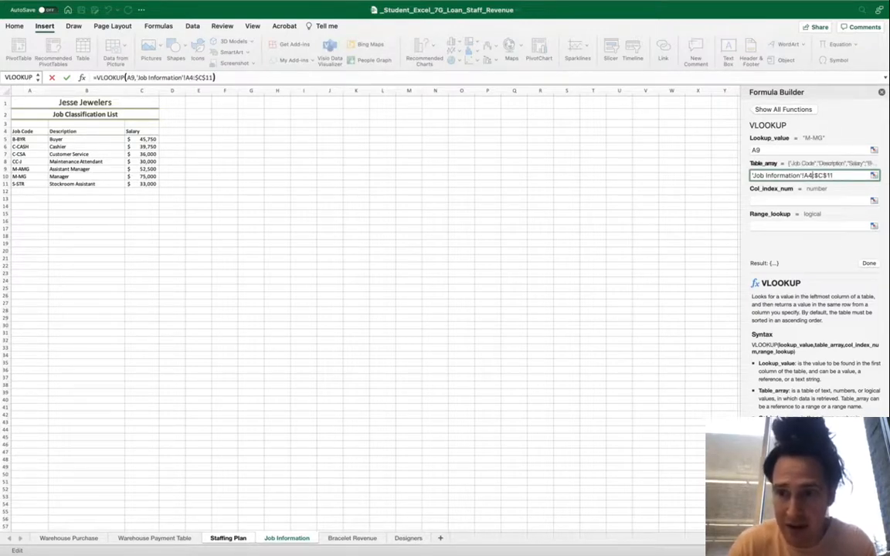
{"action": "left_click", "coordinate": [806, 176]}
{"action": "type", "text": "$"}
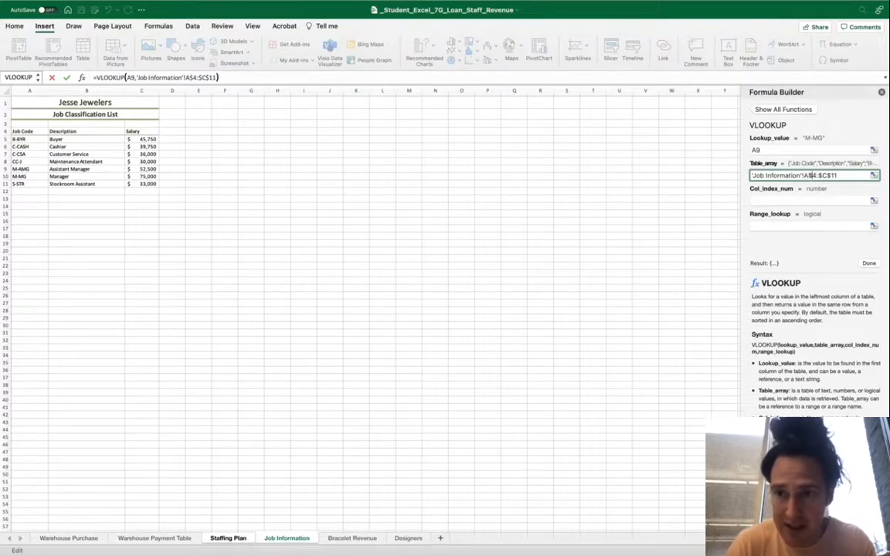
{"action": "left_click", "coordinate": [804, 175]}
{"action": "type", "text": "$"}
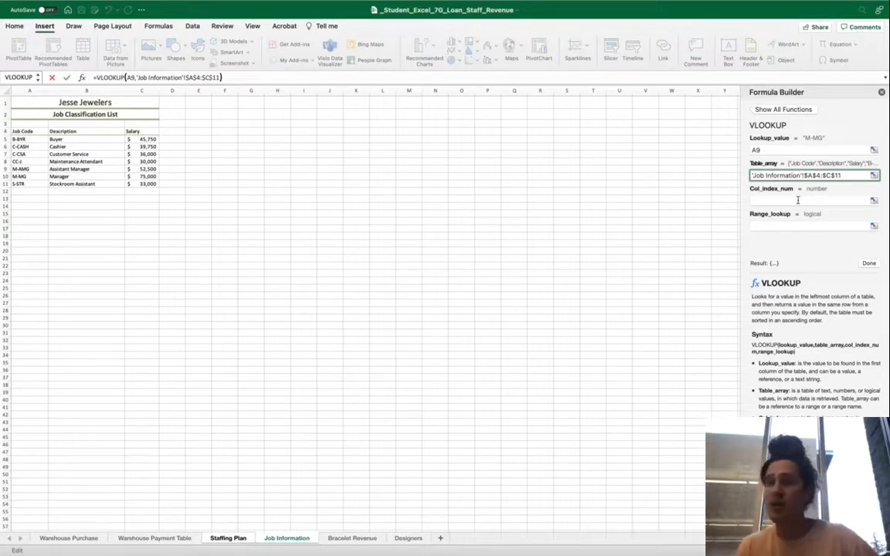
- Set the B9 lookup's column index number to 2 and complete the formula
{"action": "left_click", "coordinate": [798, 200]}
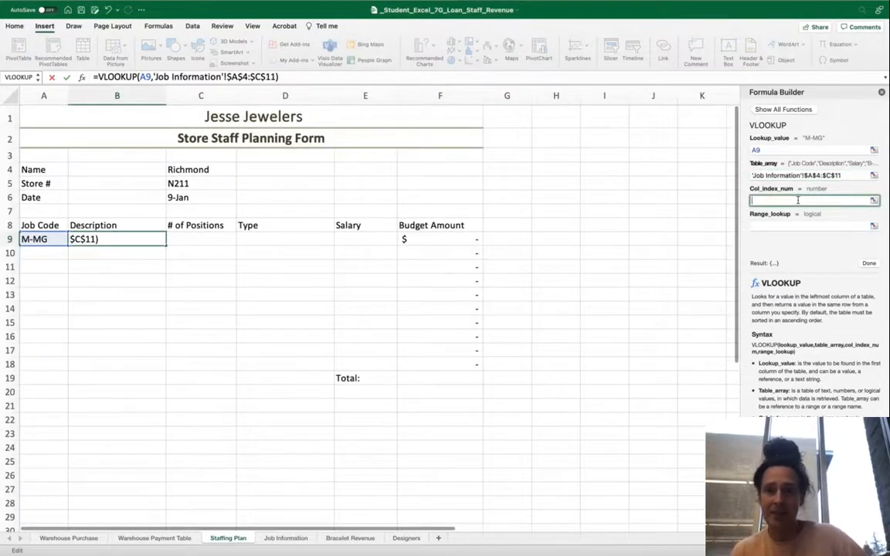
{"action": "type", "text": "2"}
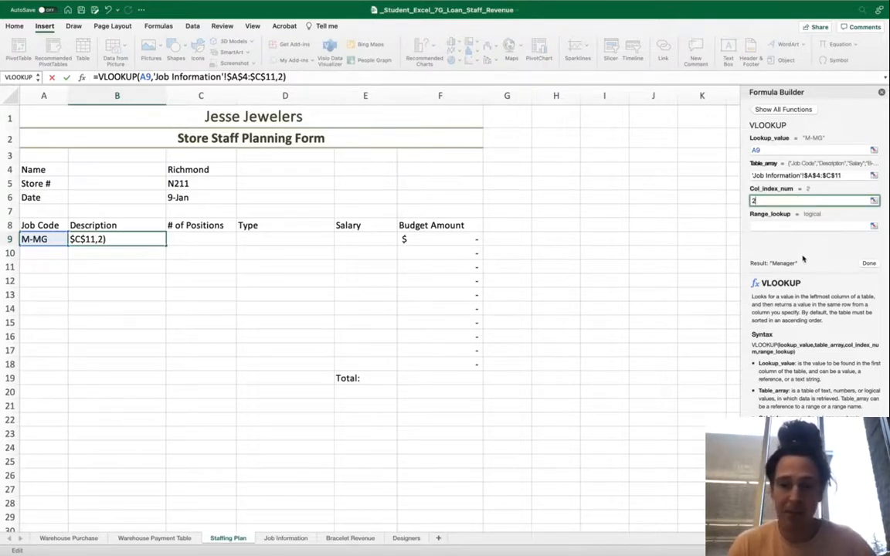
{"action": "key", "text": "Return"}
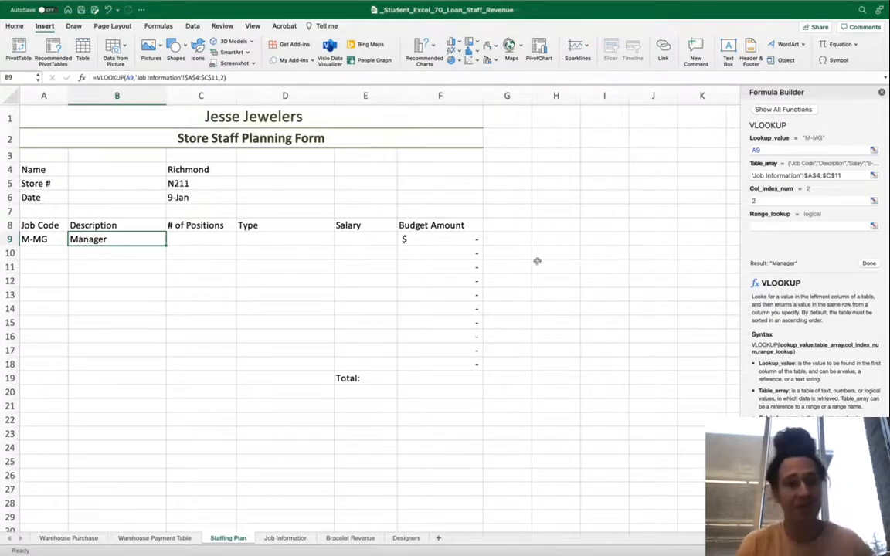
- Enter 1 as the number of positions in C9 and Management as the type in D9
{"action": "left_click", "coordinate": [180, 240]}
{"action": "type", "text": "1"}
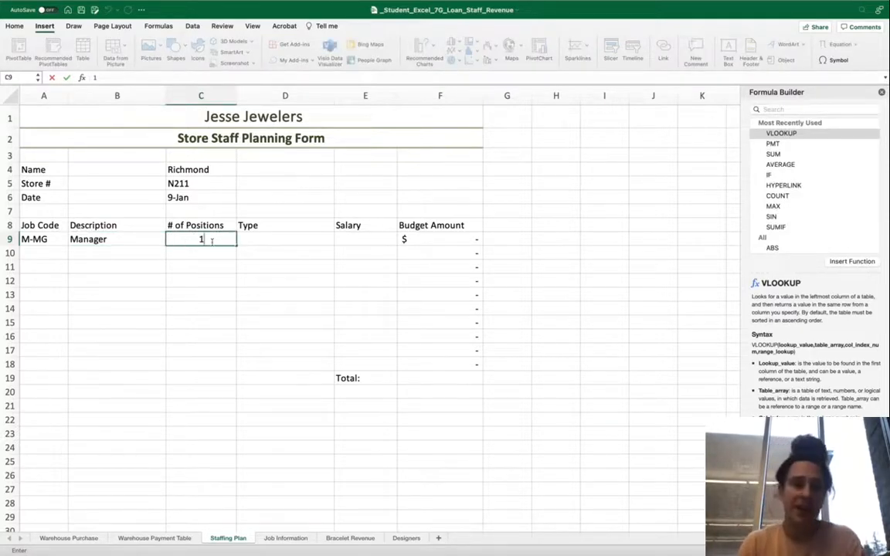
{"action": "left_click", "coordinate": [265, 241]}
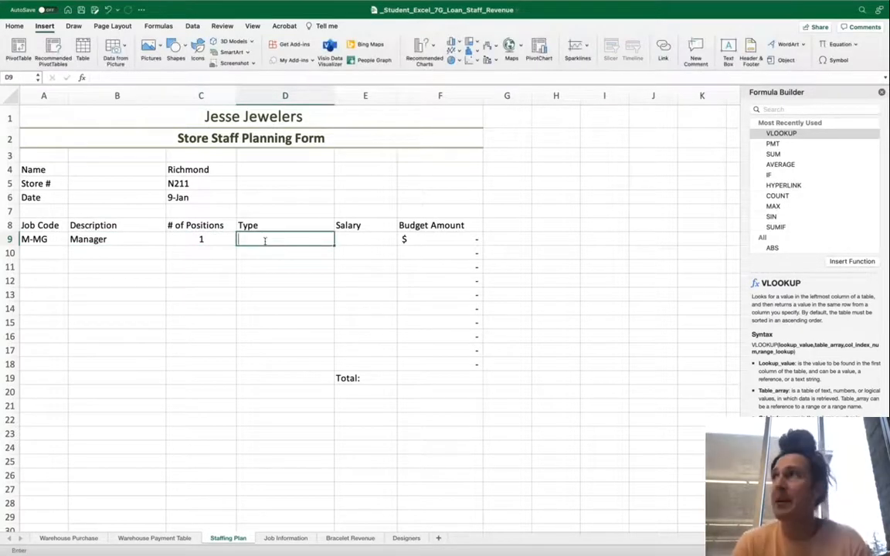
{"action": "type", "text": "Management"}
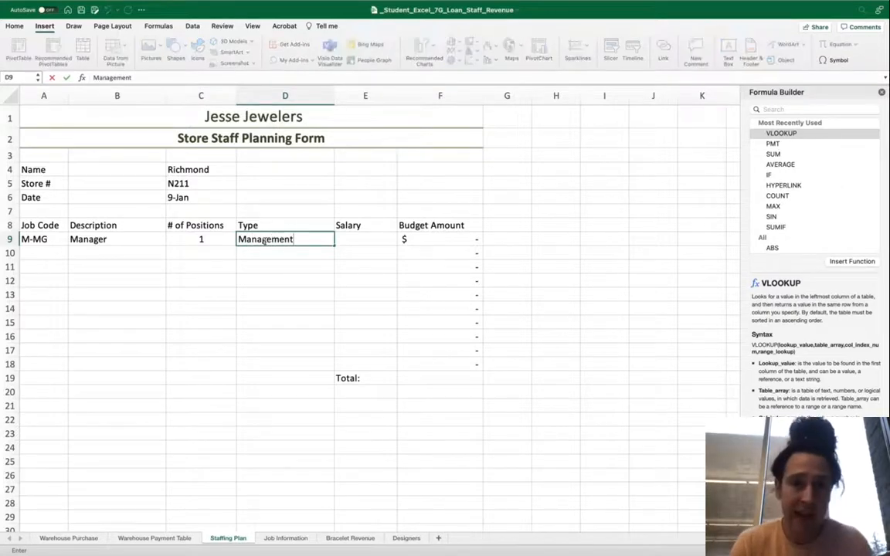
{"action": "key", "text": "Tab"}
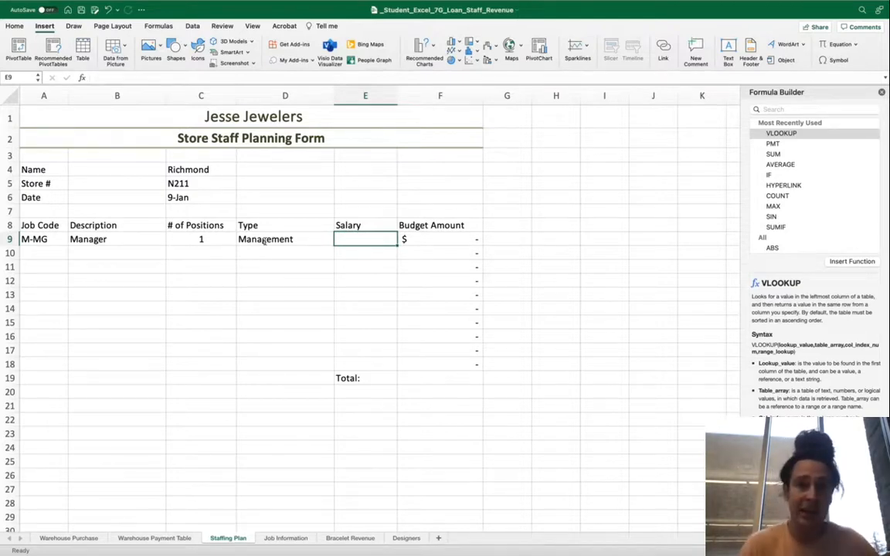
{"action": "left_click", "coordinate": [84, 79]}
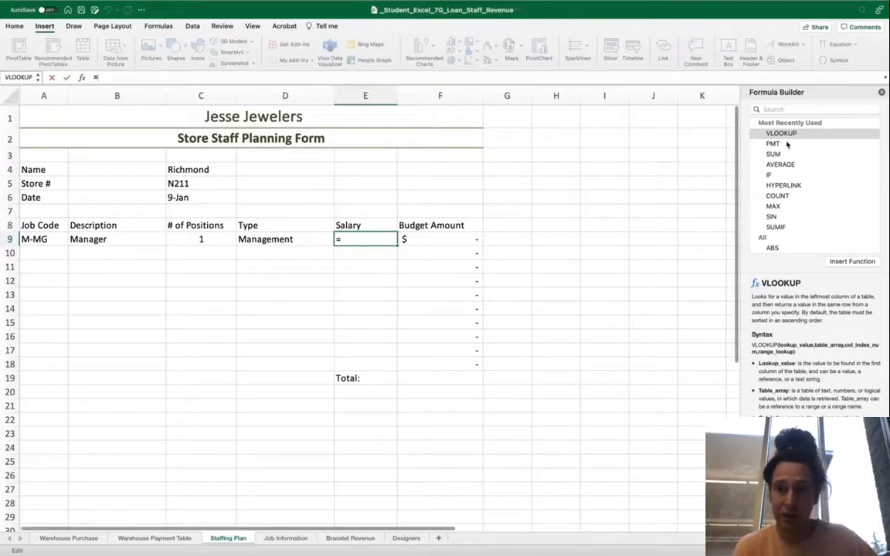
{"action": "key", "text": "ctrl+Left"}
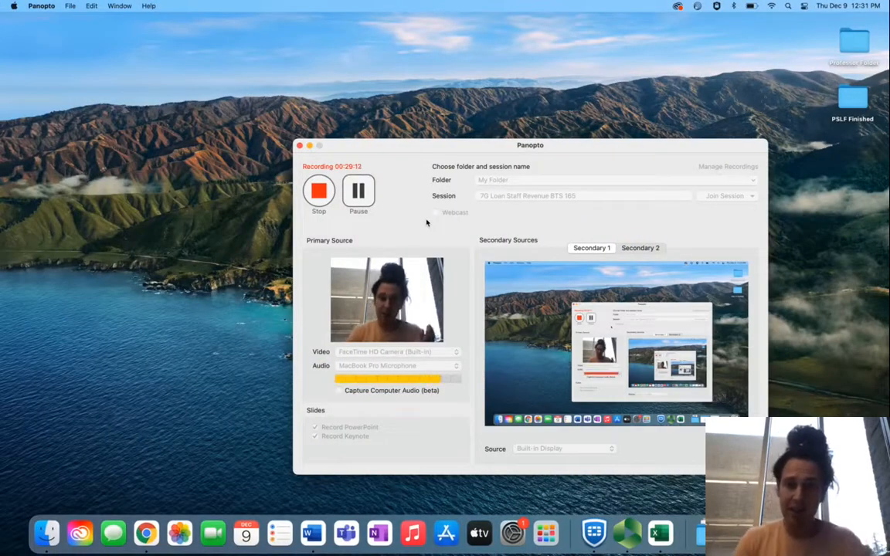
{"action": "key", "text": "ctrl+Right"}
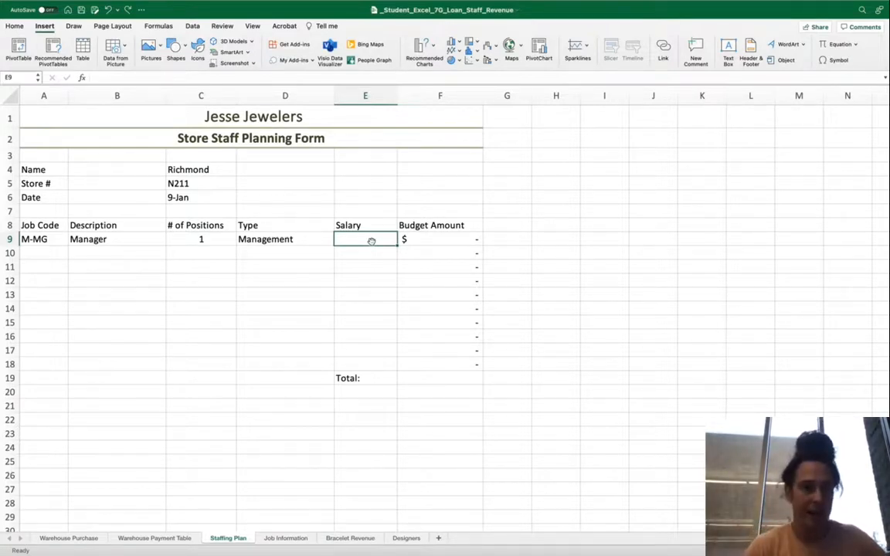
- Start a VLOOKUP in salary cell E9 with lookup value A9 and range A4:C11 of the Job Information sheet as table array
{"action": "left_click", "coordinate": [81, 79]}
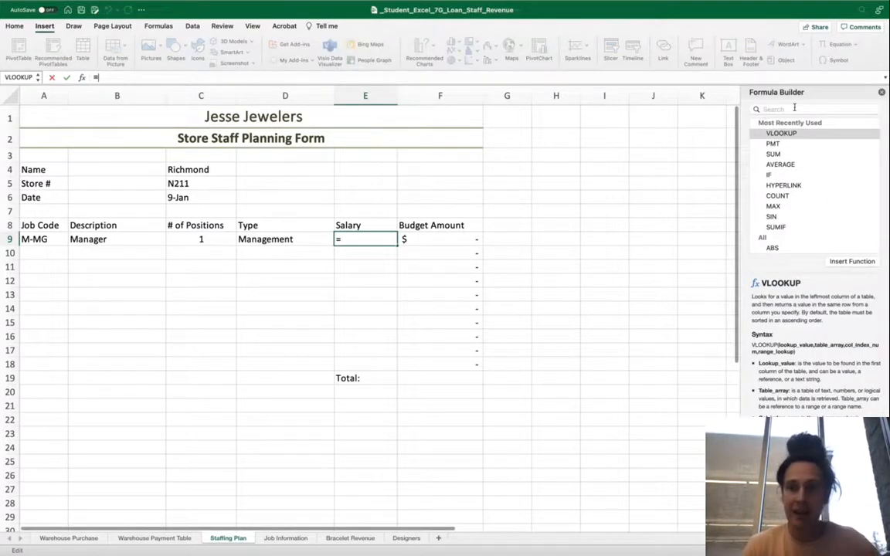
{"action": "double_click", "coordinate": [788, 133]}
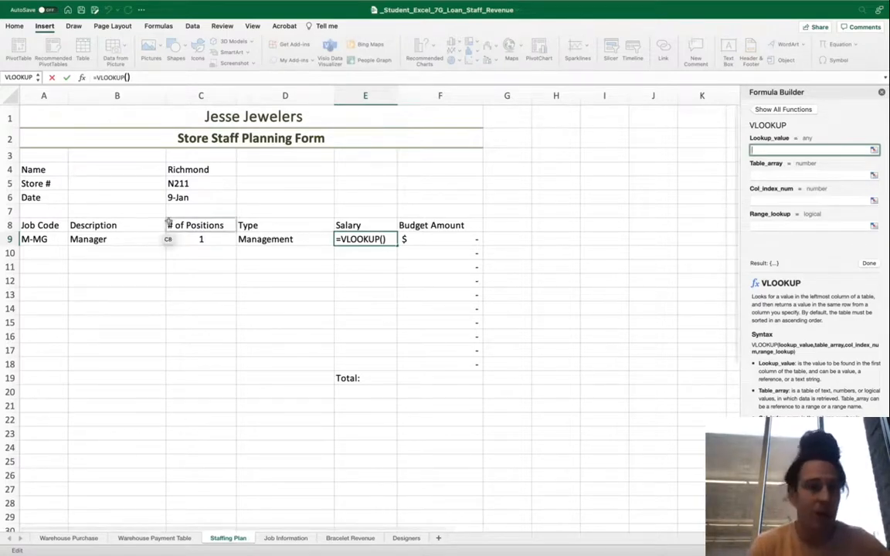
{"action": "left_click", "coordinate": [34, 240]}
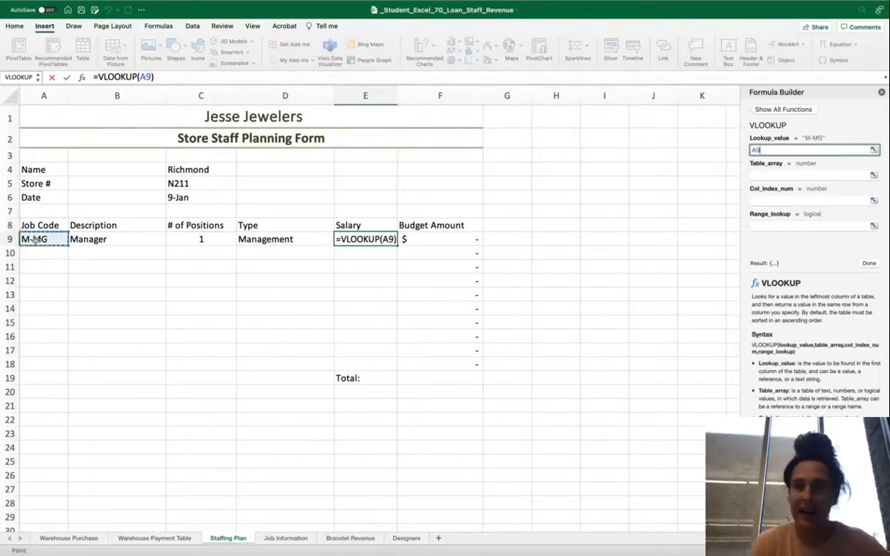
{"action": "left_click", "coordinate": [794, 175]}
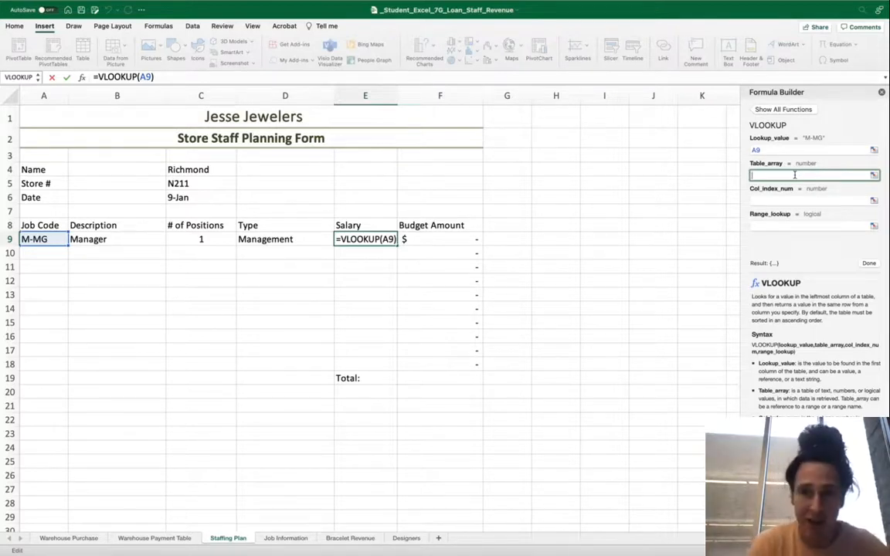
{"action": "left_click", "coordinate": [284, 539]}
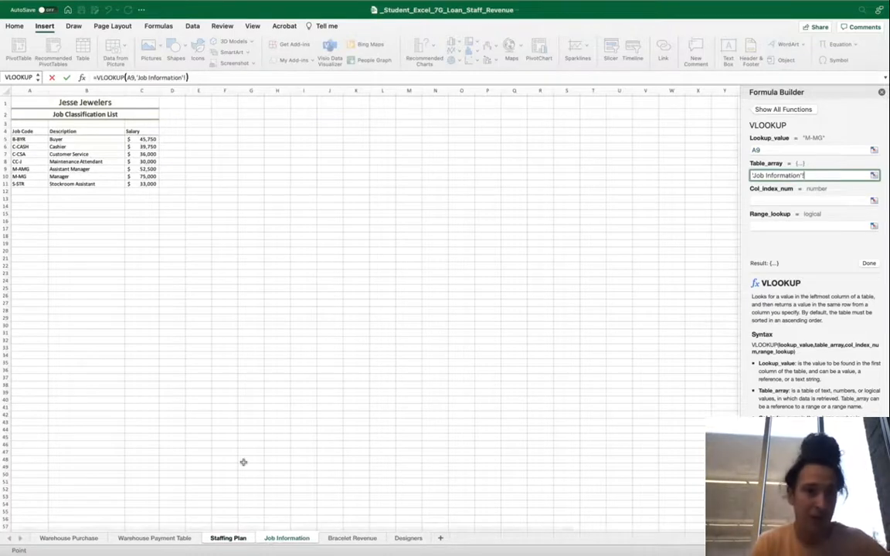
{"action": "left_click_drag", "start_coordinate": [23, 132], "coordinate": [145, 186]}
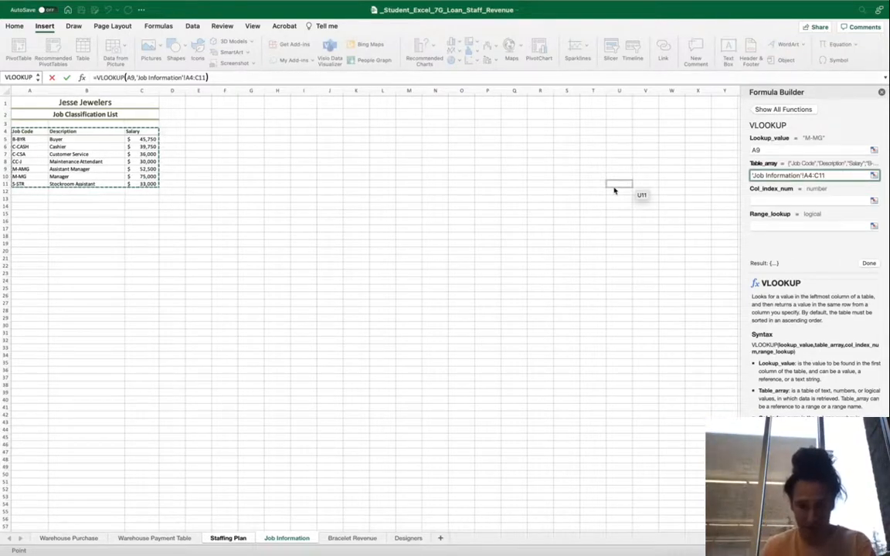
- Make the E9 salary lookup's table array reference absolute as 'Job Information'!$A$4:$C$11
{"action": "left_click", "coordinate": [816, 175]}
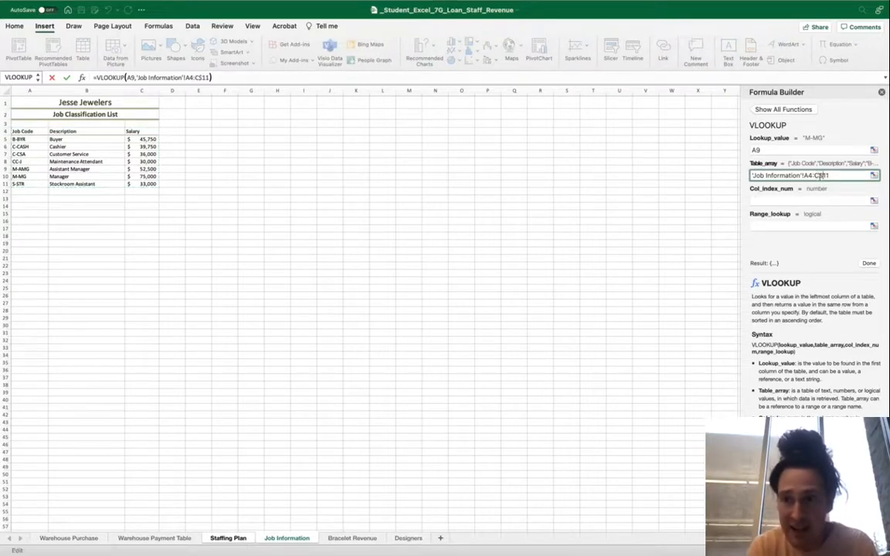
{"action": "type", "text": "$"}
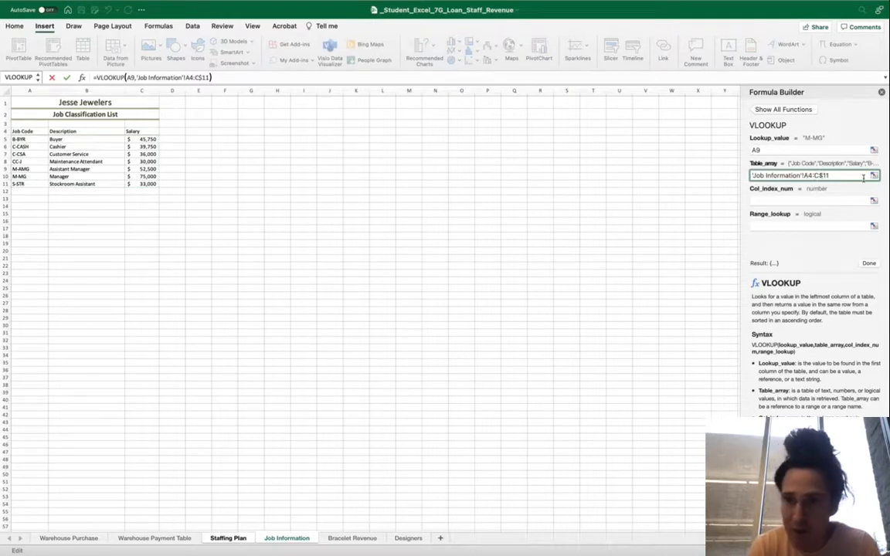
{"action": "key", "text": "Left"}
{"action": "key", "text": "Left"}
{"action": "type", "text": "$"}
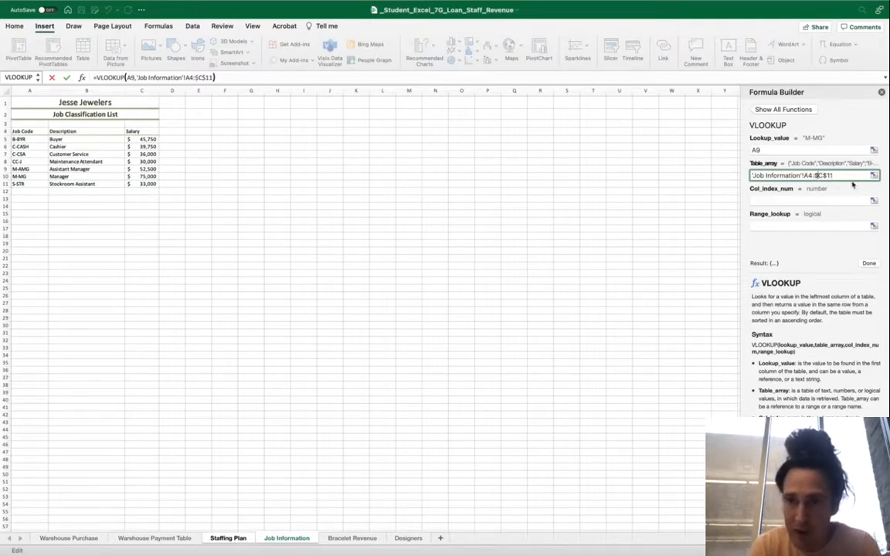
{"action": "left_click", "coordinate": [806, 176]}
{"action": "type", "text": "$"}
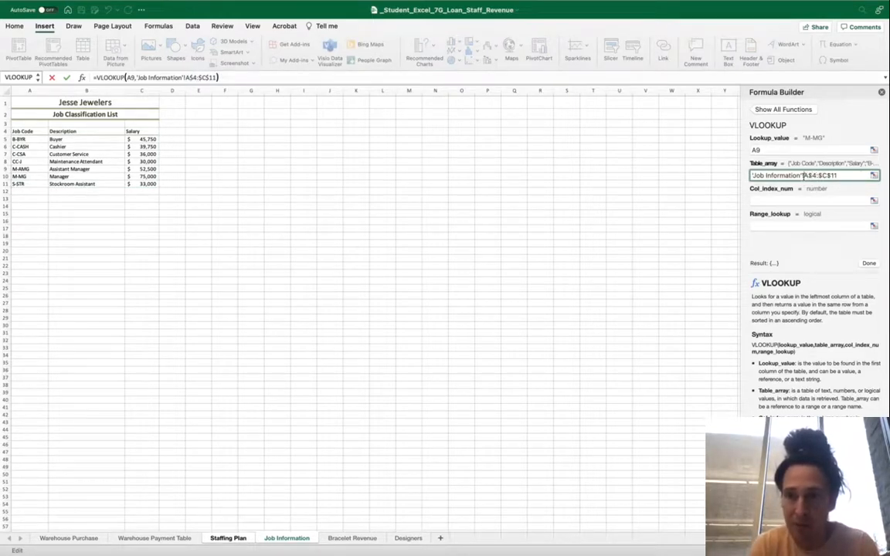
{"action": "key", "text": "Left"}
{"action": "key", "text": "Left"}
{"action": "type", "text": "$"}
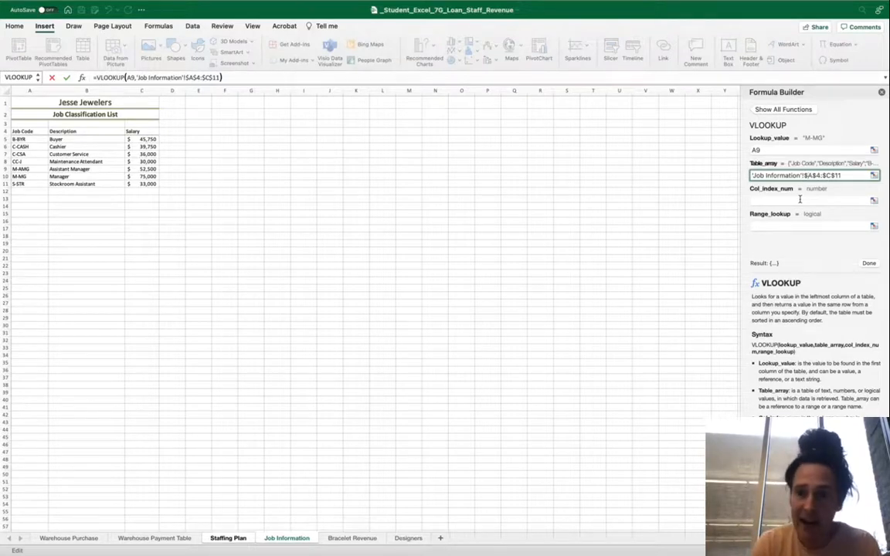
- Set the E9 salary lookup's column index number to 3 and complete the formula
{"action": "left_click", "coordinate": [799, 199]}
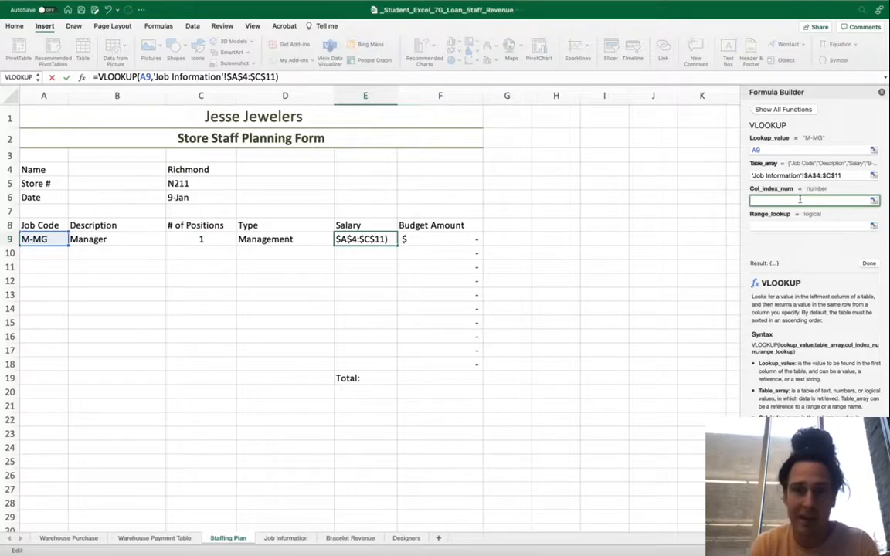
{"action": "type", "text": "3"}
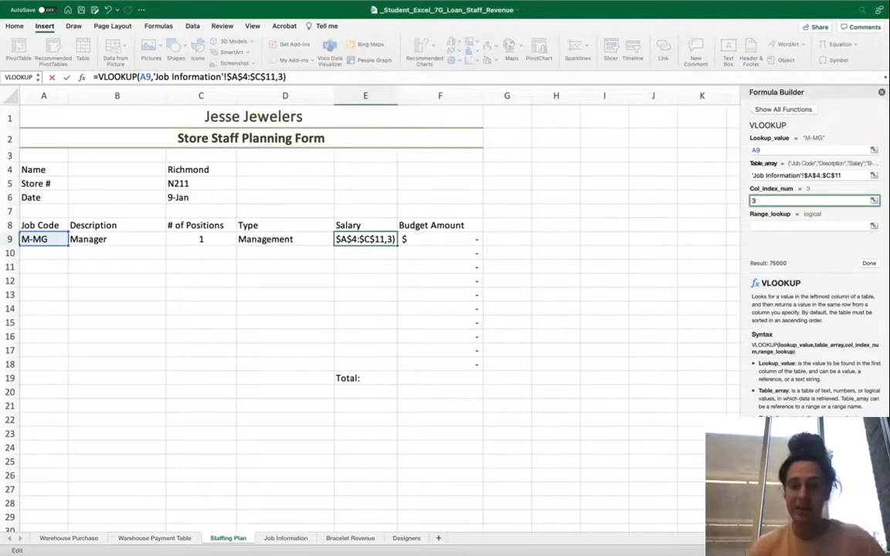
{"action": "key", "text": "Return"}
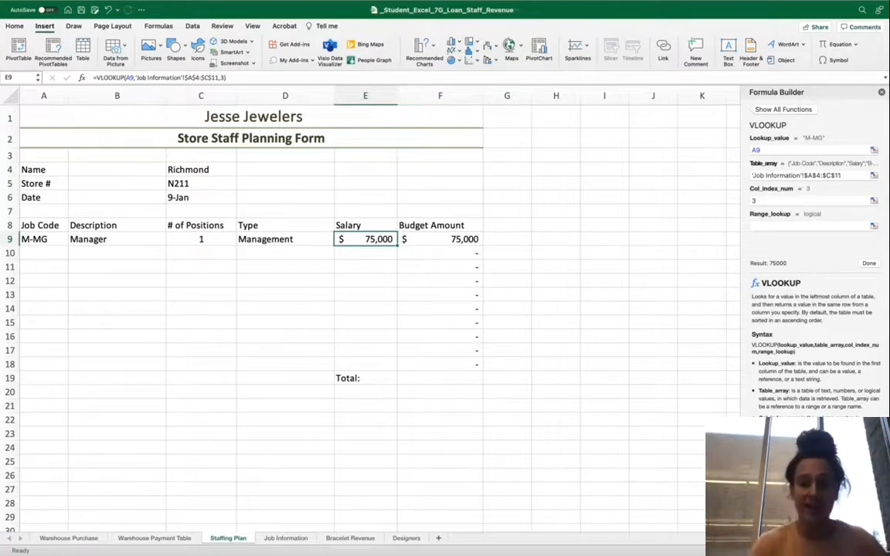
- Switch to the Word instructions document and review steps 8 to 10 on copying the salary lookup and adding staff positions
{"action": "key", "text": "ctrl+Right"}
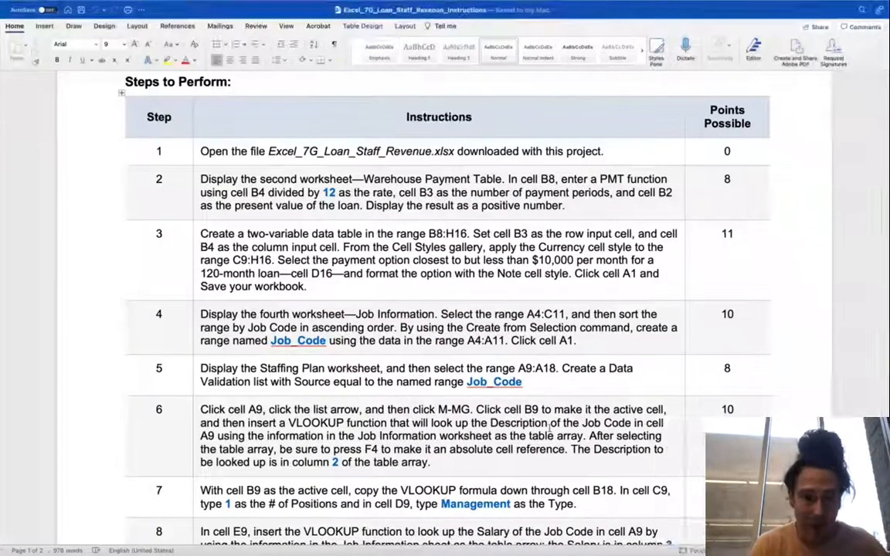
{"action": "scroll", "coordinate": [542, 428], "scroll_direction": "down", "scroll_amount": 2}
{"action": "scroll", "coordinate": [542, 429], "scroll_direction": "down", "scroll_amount": 4}
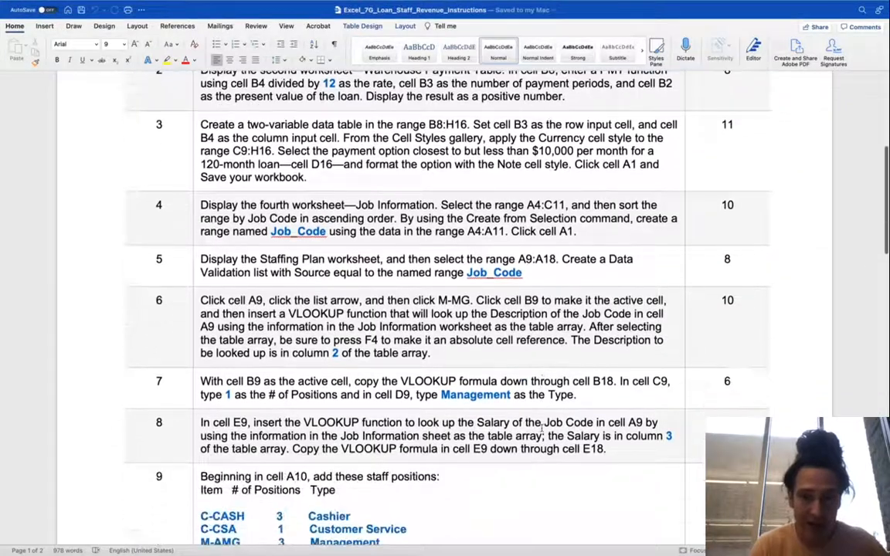
{"action": "scroll", "coordinate": [542, 428], "scroll_direction": "down", "scroll_amount": 2}
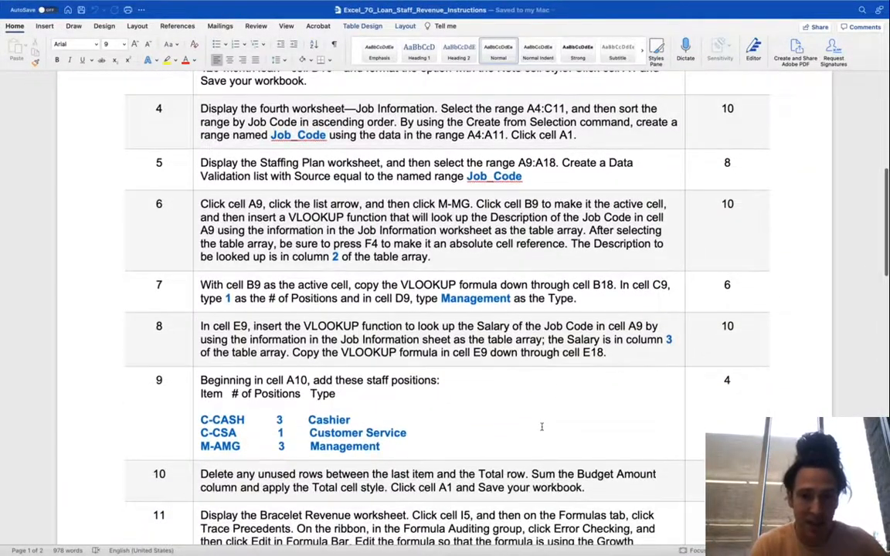
{"action": "scroll", "coordinate": [563, 357], "scroll_direction": "down", "scroll_amount": 10}
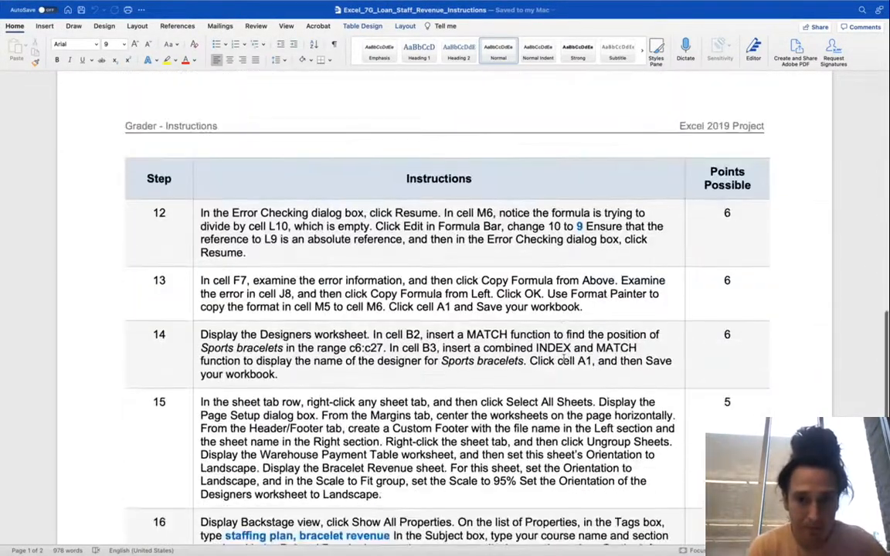
{"action": "scroll", "coordinate": [563, 357], "scroll_direction": "up", "scroll_amount": 6}
{"action": "scroll", "coordinate": [563, 361], "scroll_direction": "up", "scroll_amount": 7}
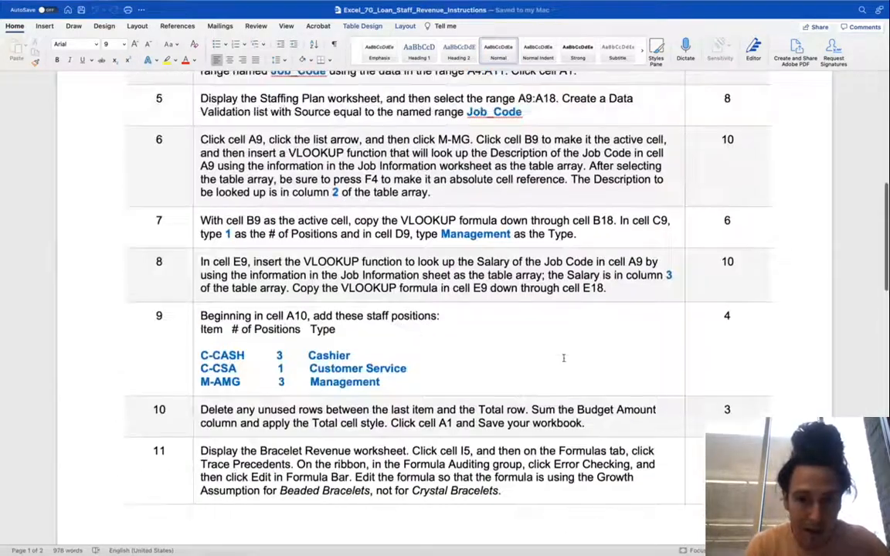